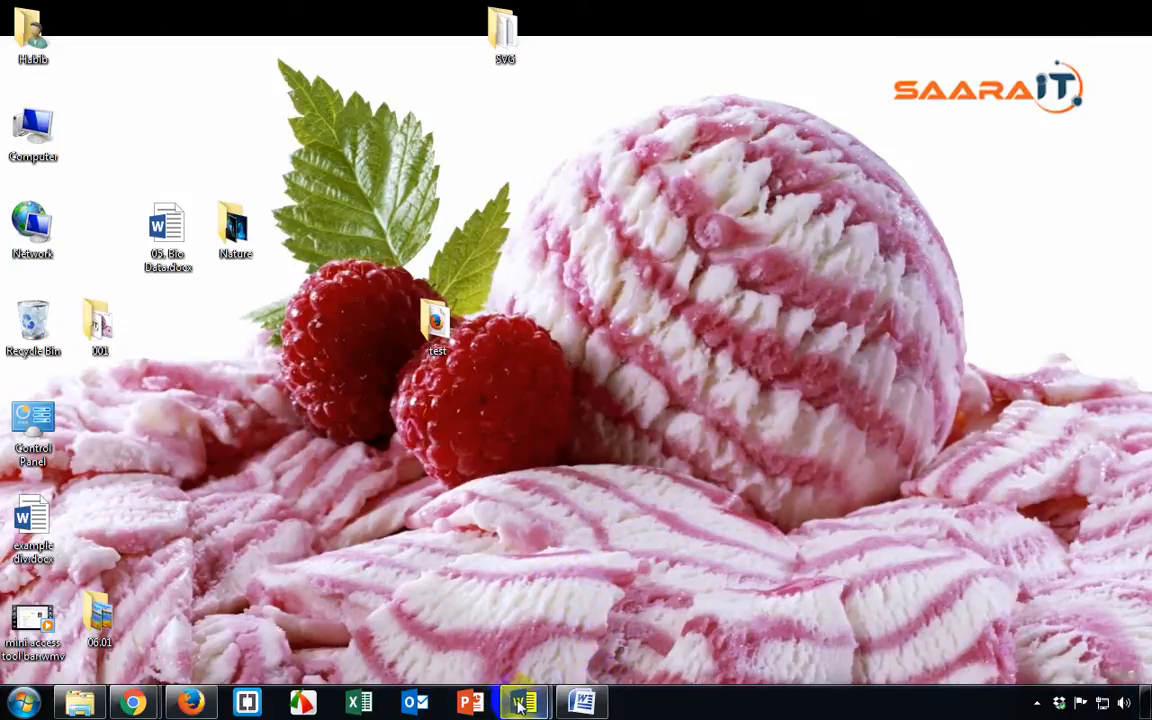
Switch to the 05. Bio Data.docx document in Word, go to its beginning and close the Styles pane
mouse_move(519, 705)
mouse_move(450, 585)
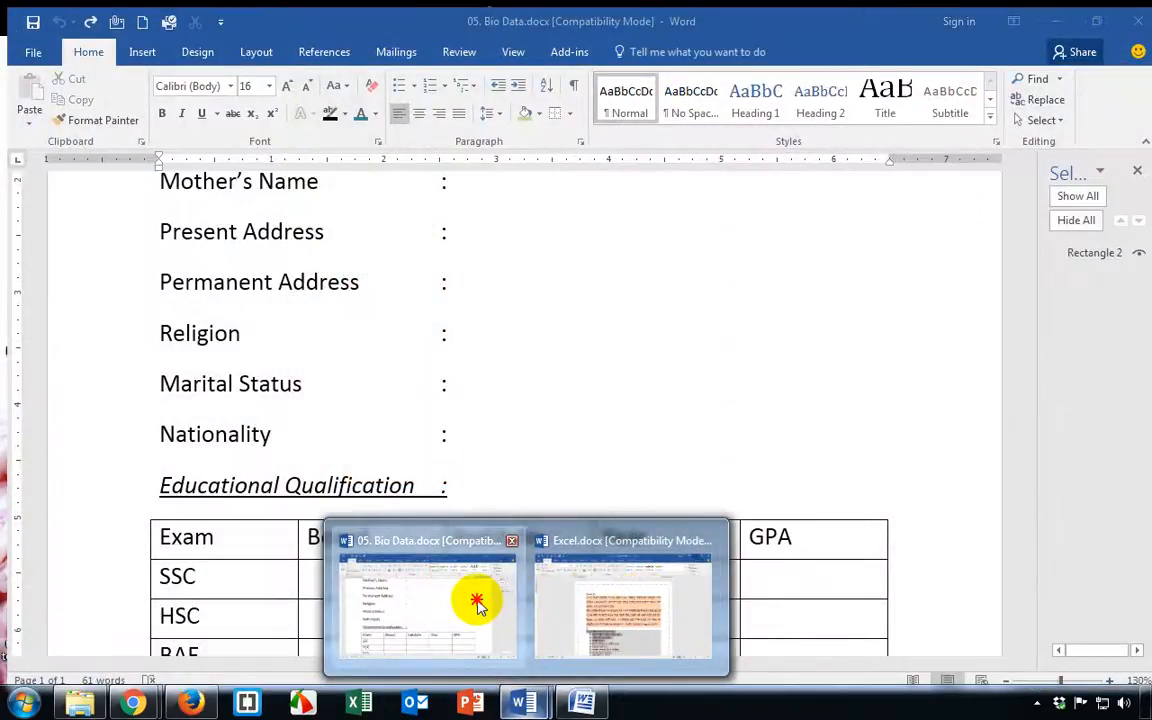
left_click(477, 599)
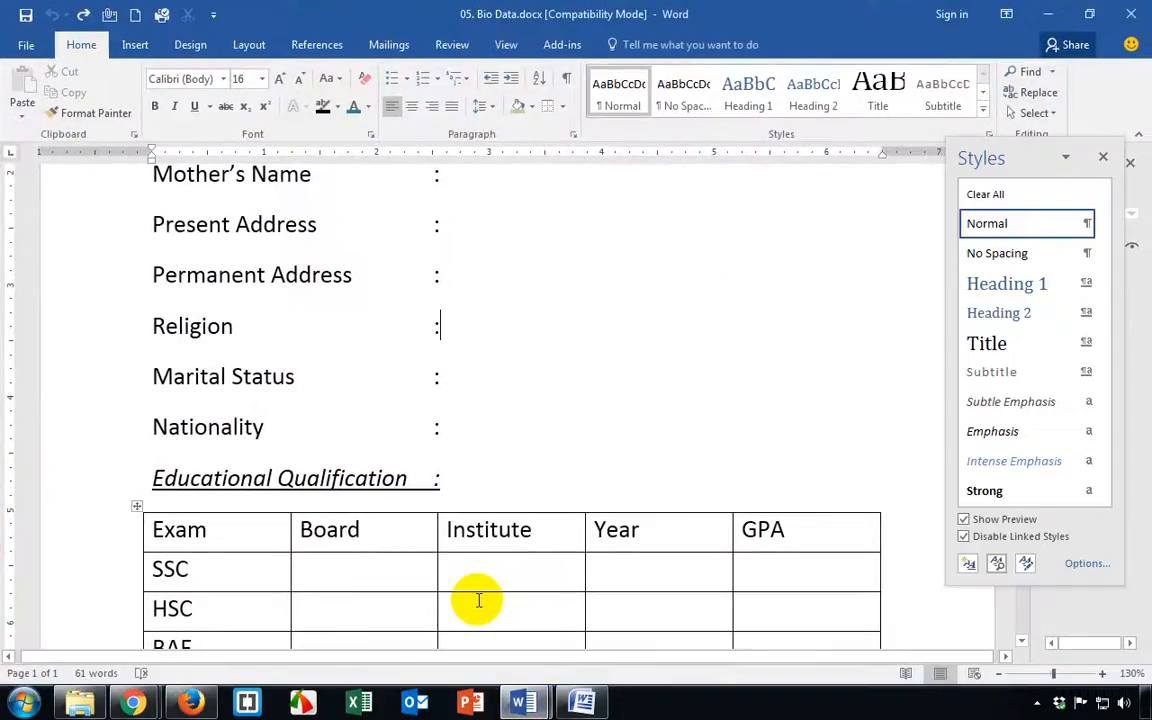
scroll(532, 564, "up", 5)
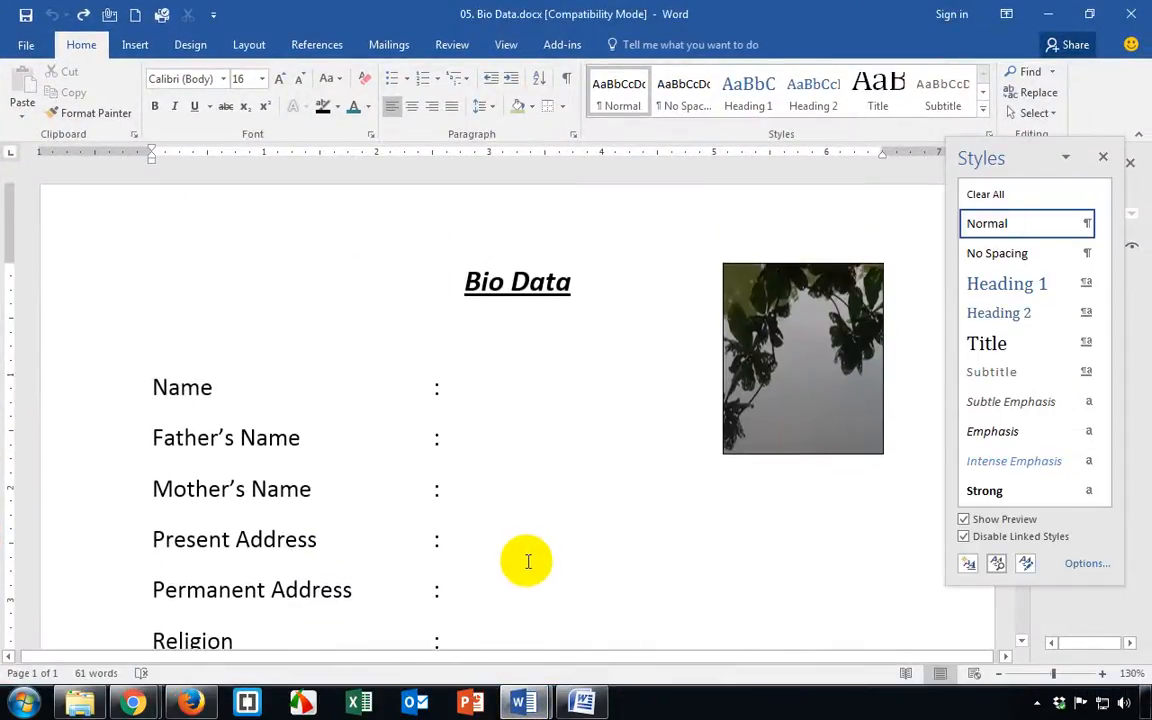
left_click(499, 494)
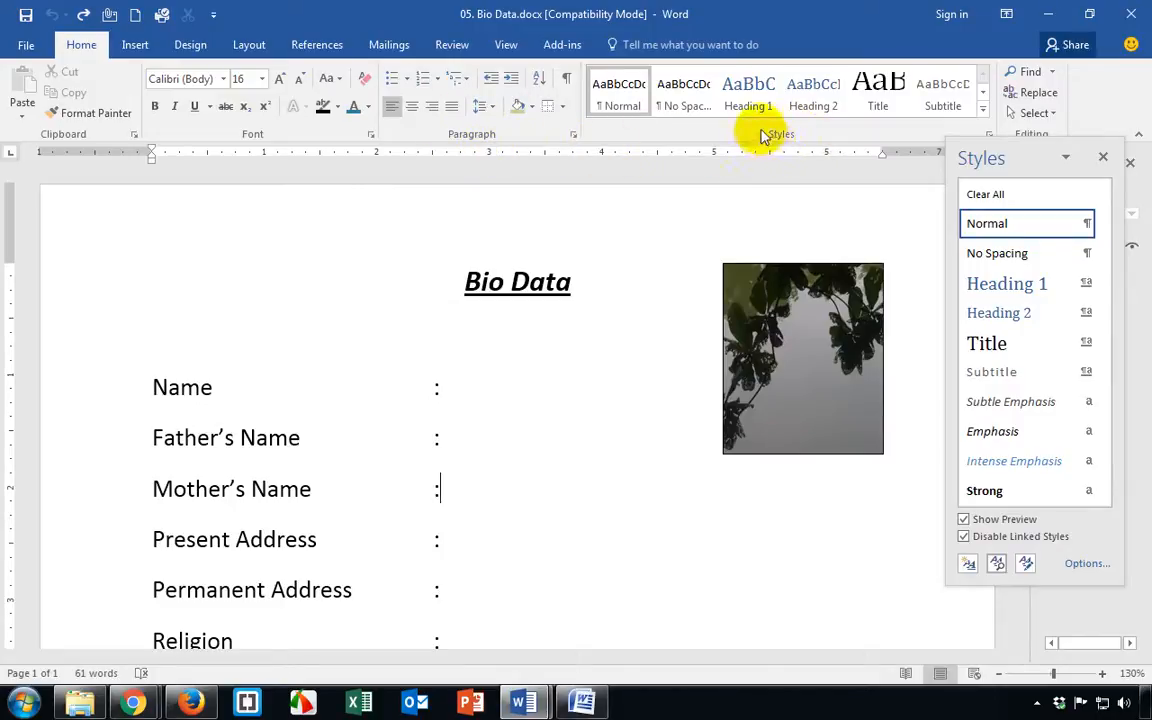
left_click(1106, 158)
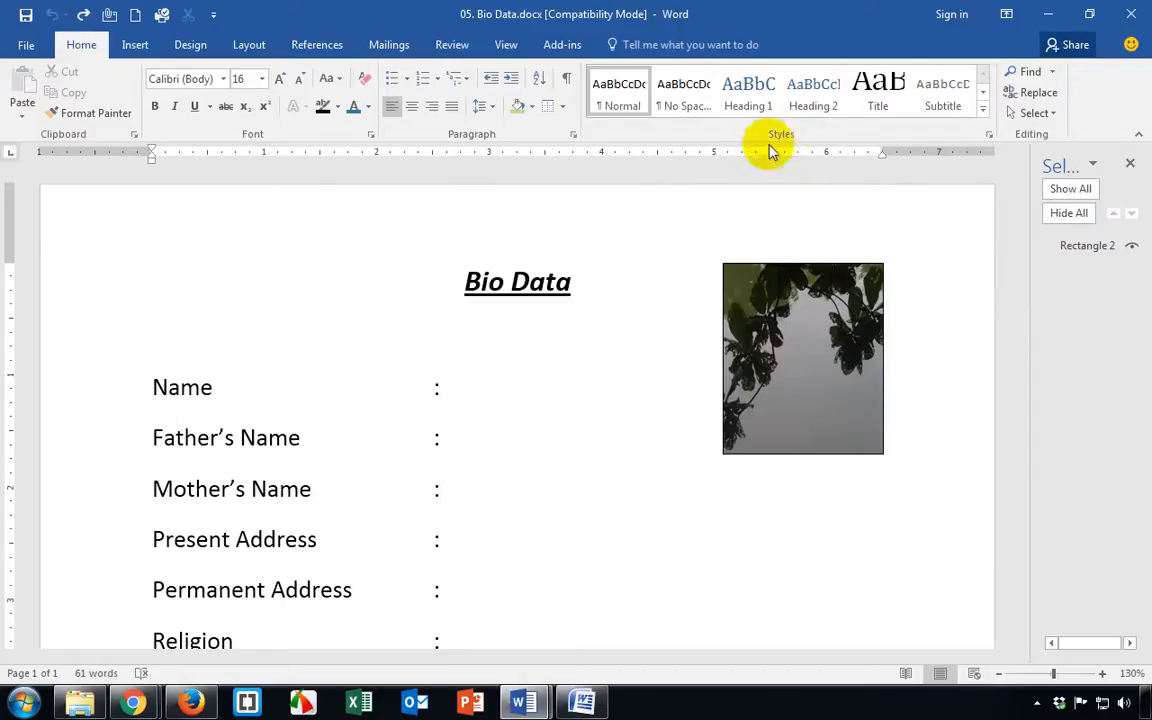
Apply the Heading 1 style to the Name line, and the Intense Reference style to its label
scroll(443, 445, "down", 3)
scroll(427, 455, "up", 3)
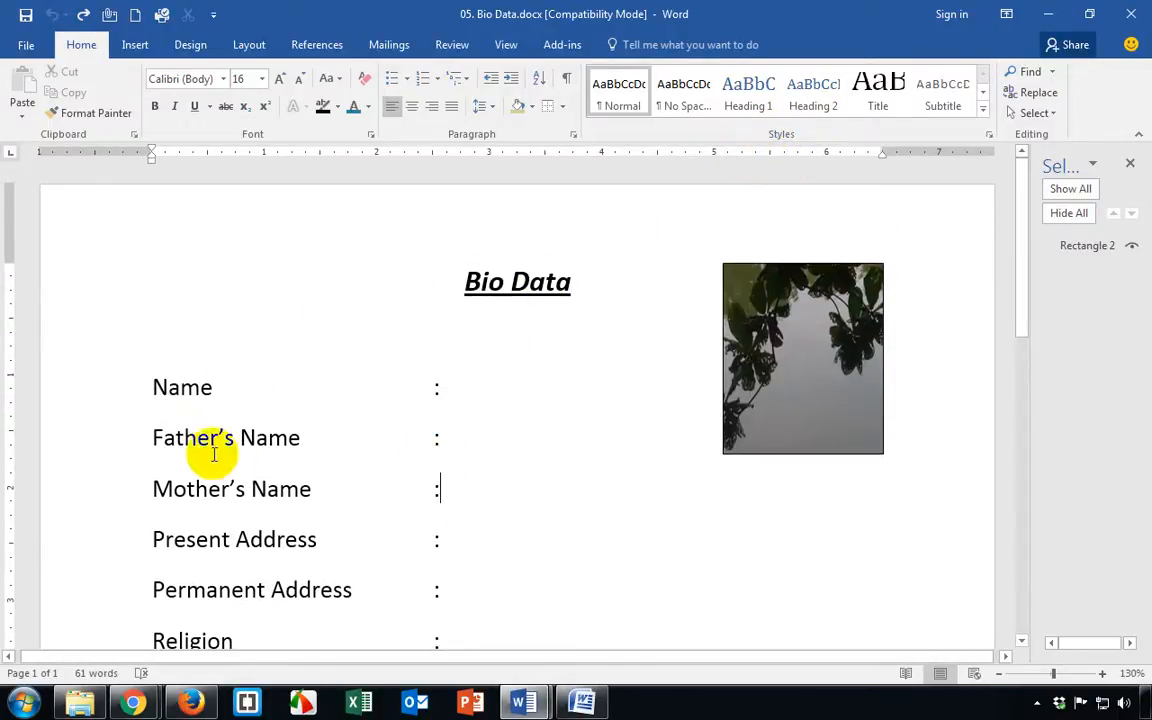
left_click(176, 388)
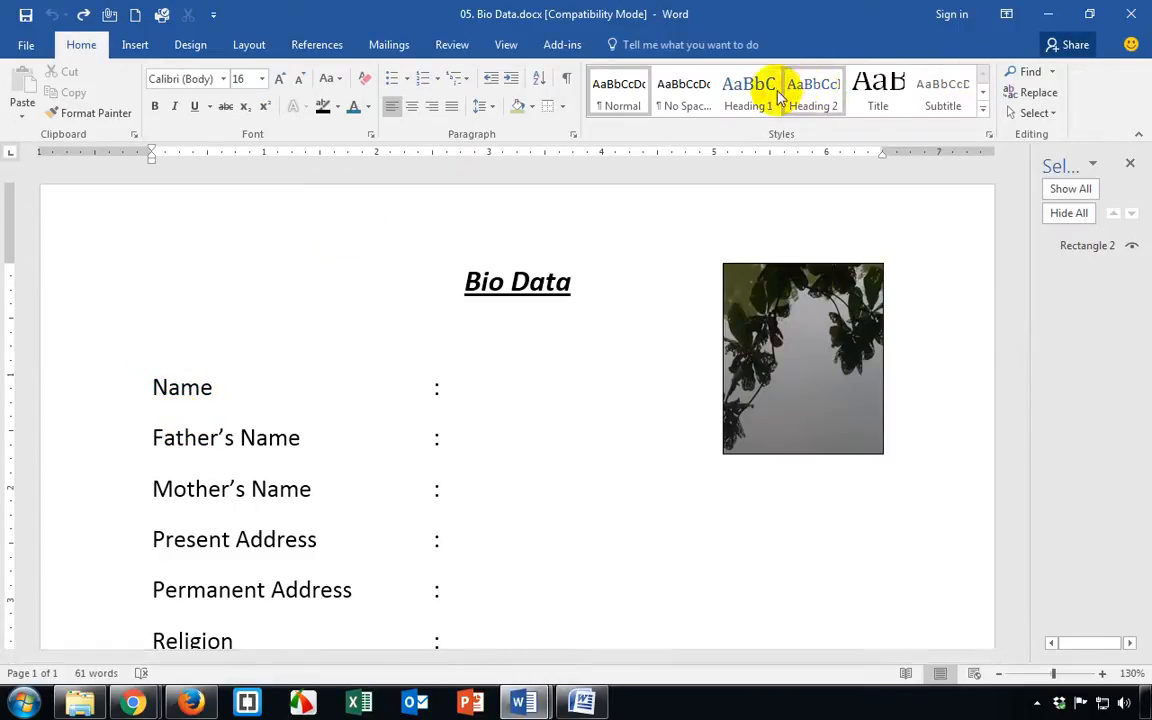
left_click(745, 97)
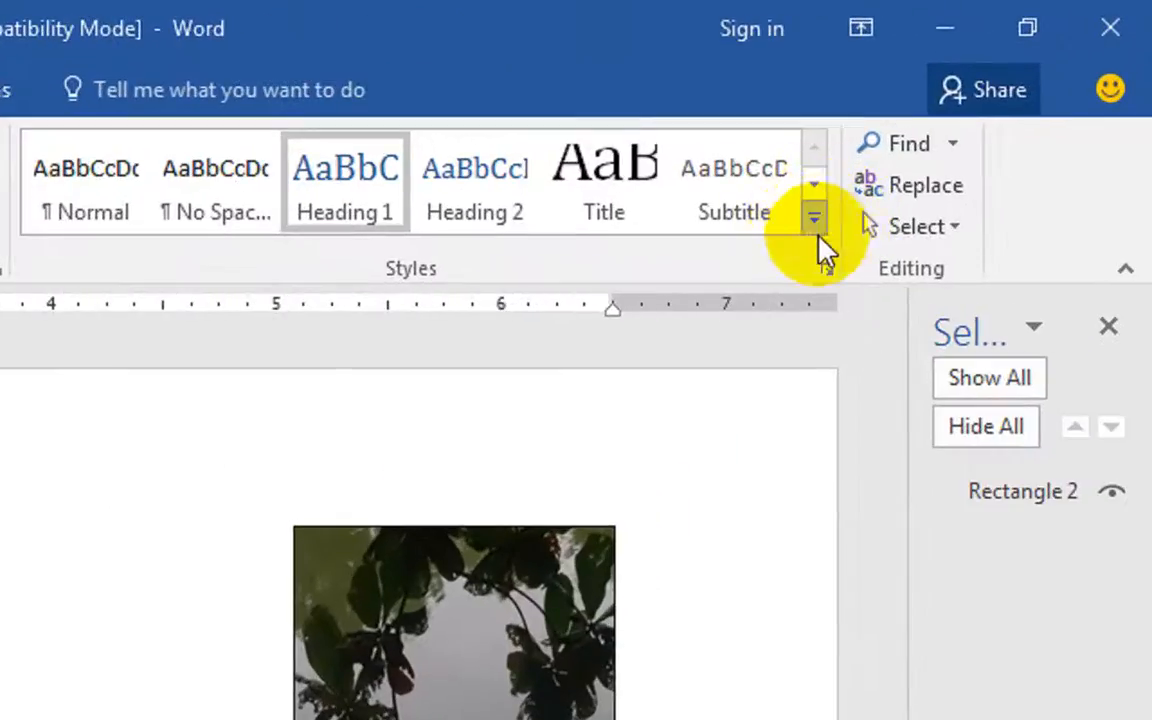
left_click(813, 225)
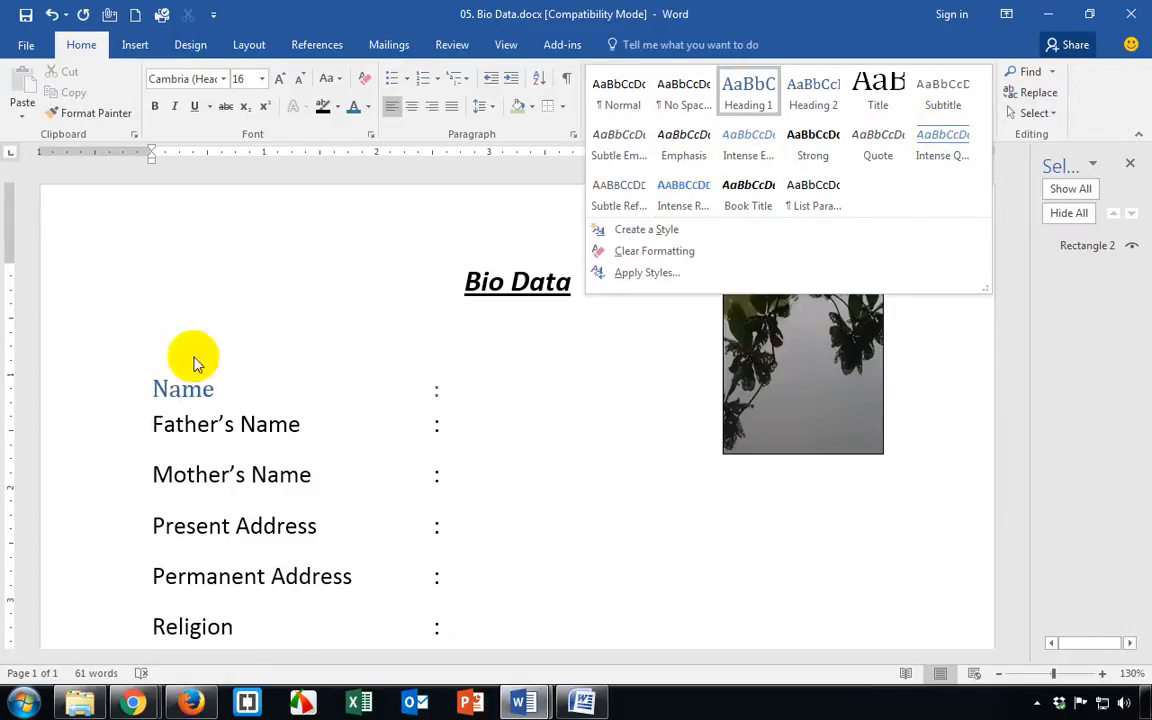
left_click(684, 196)
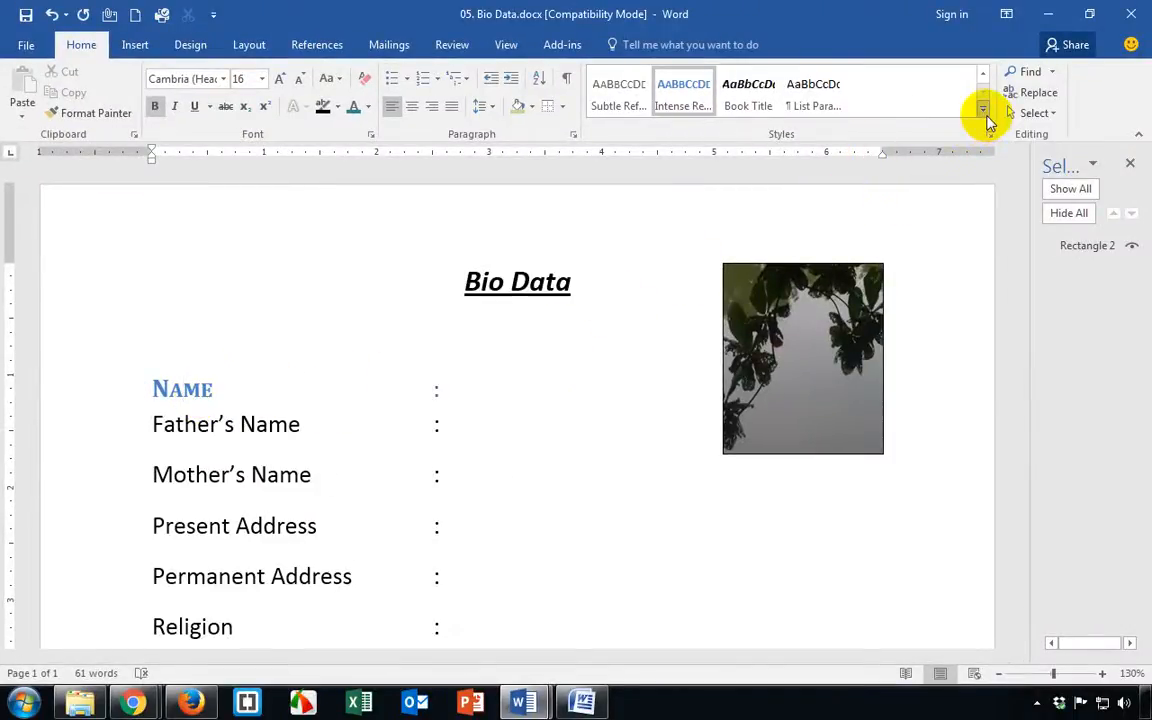
Apply the Heading 1 style to the Father's Name label and deselect the text
left_click_drag(148, 424, 301, 421)
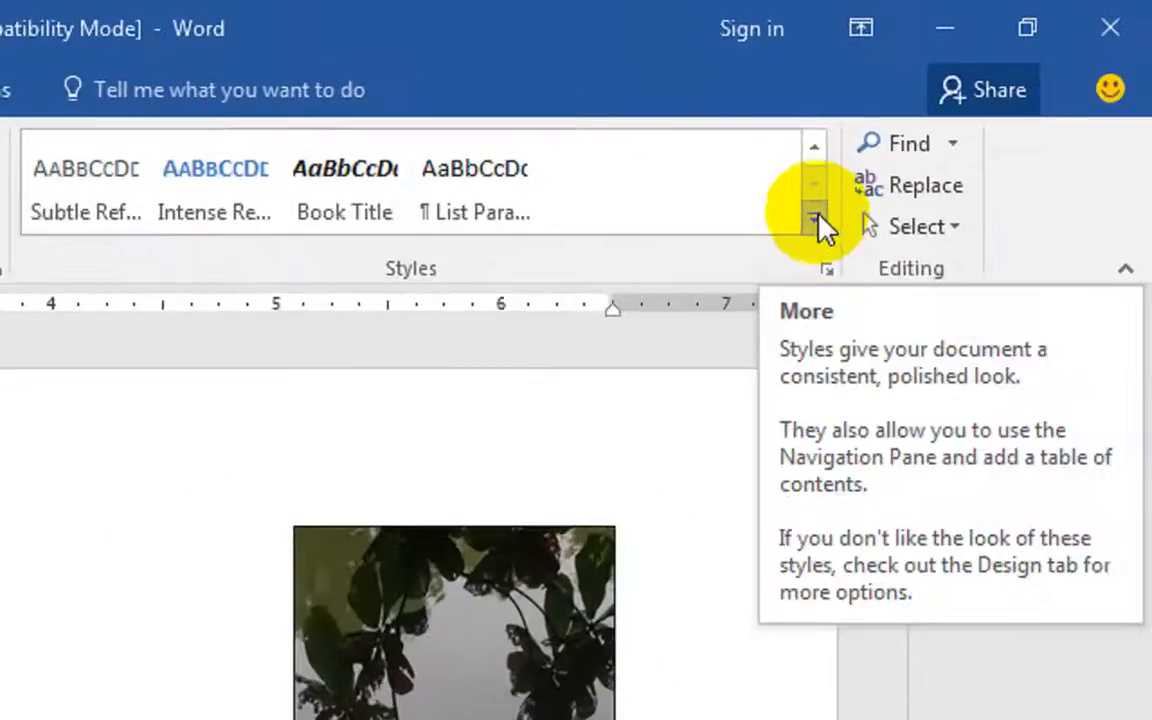
left_click(986, 114)
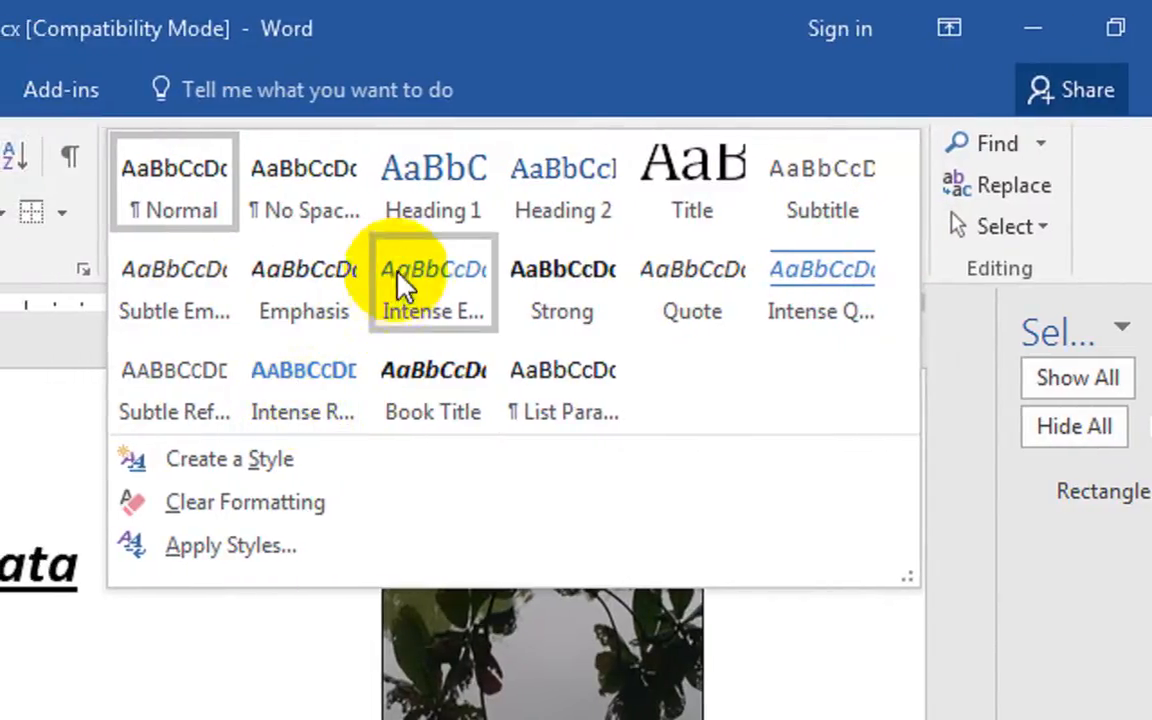
left_click(416, 205)
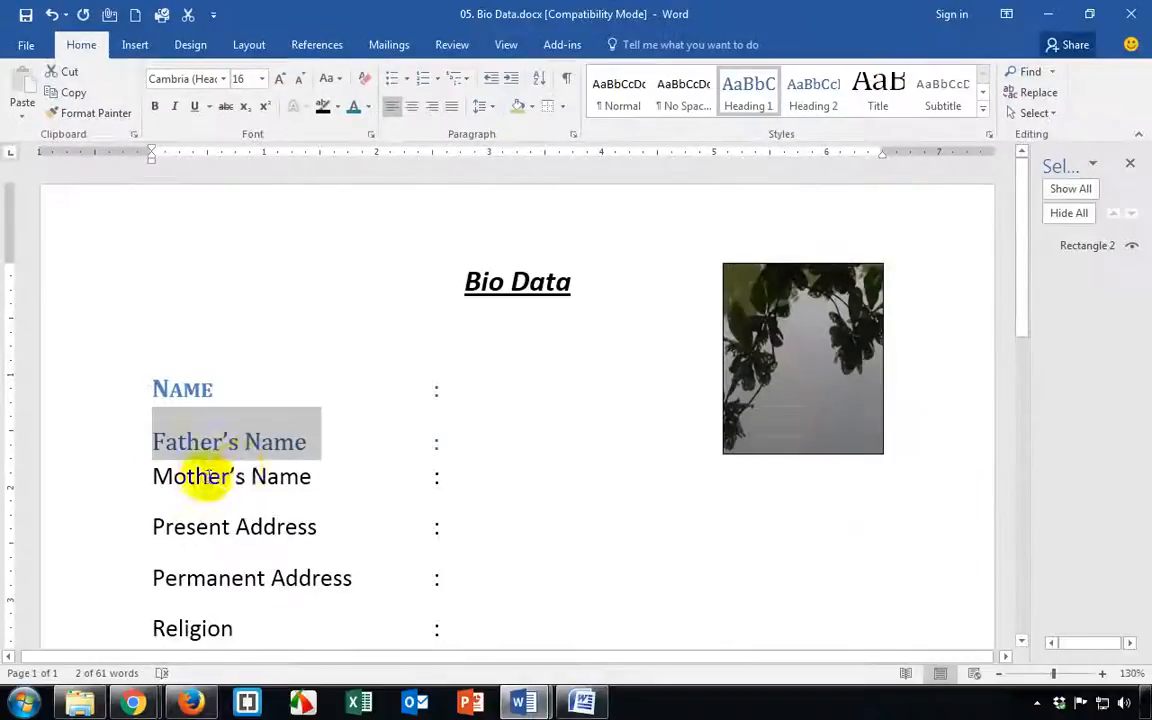
left_click(260, 443)
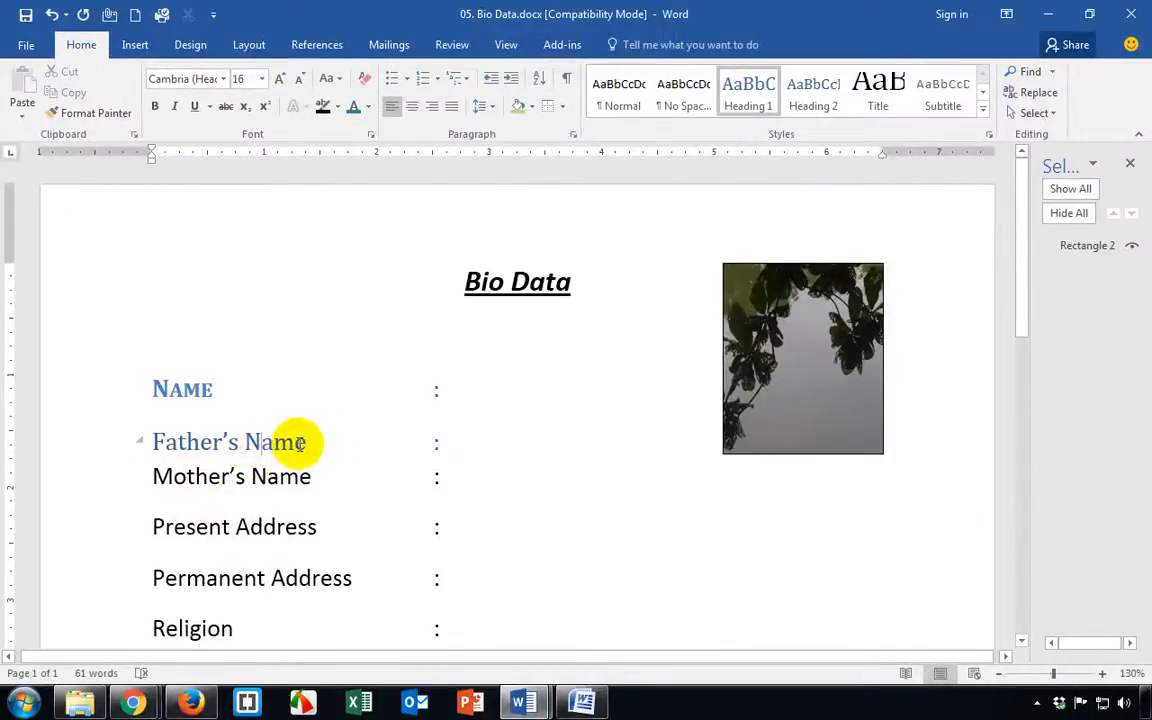
Apply the Intense Quote style to the Bio Data title and place the cursor back on the Name line
left_click(540, 283)
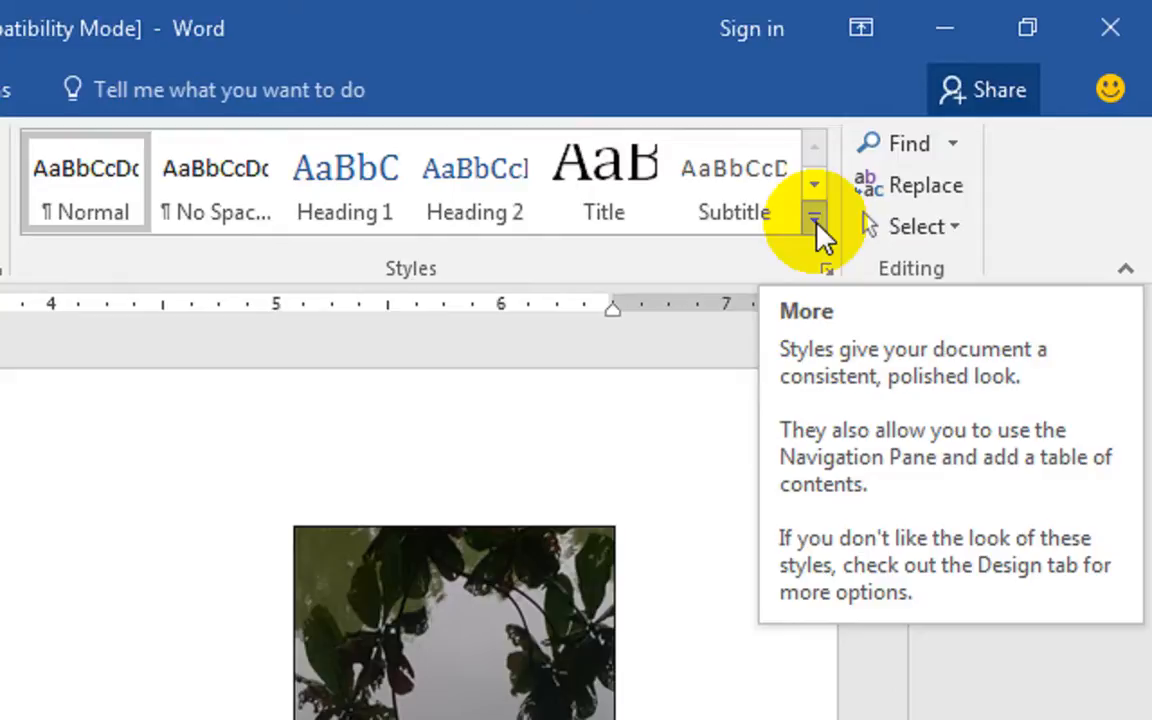
left_click(818, 232)
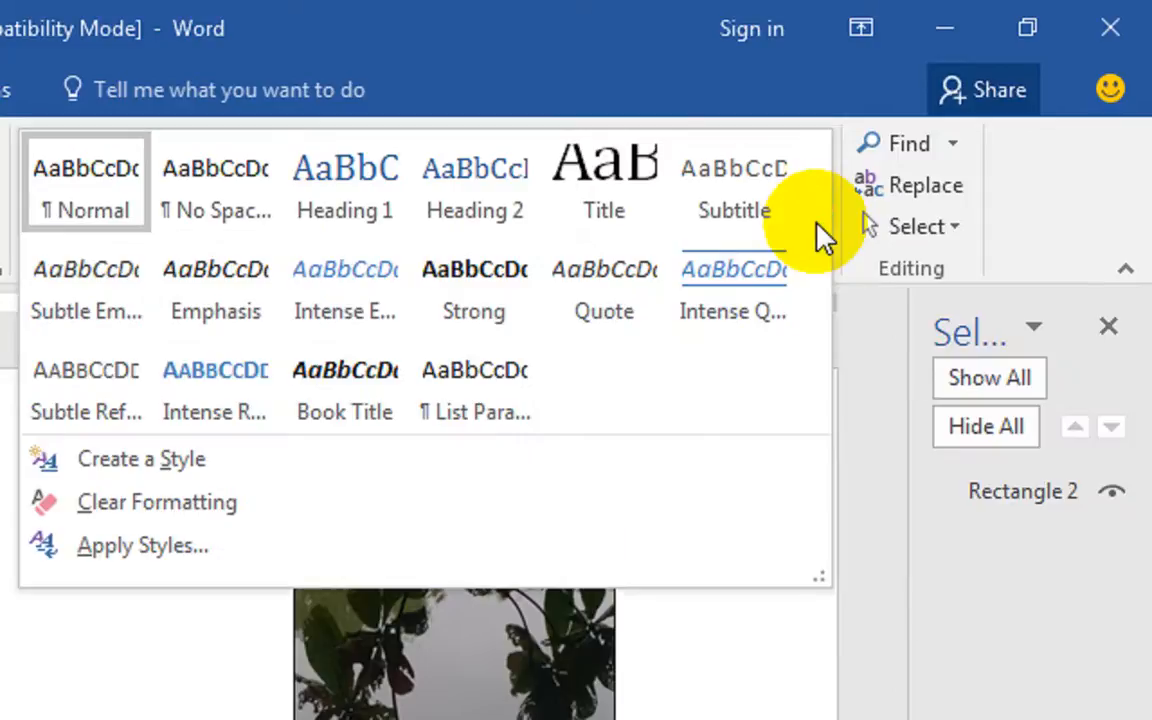
left_click(753, 292)
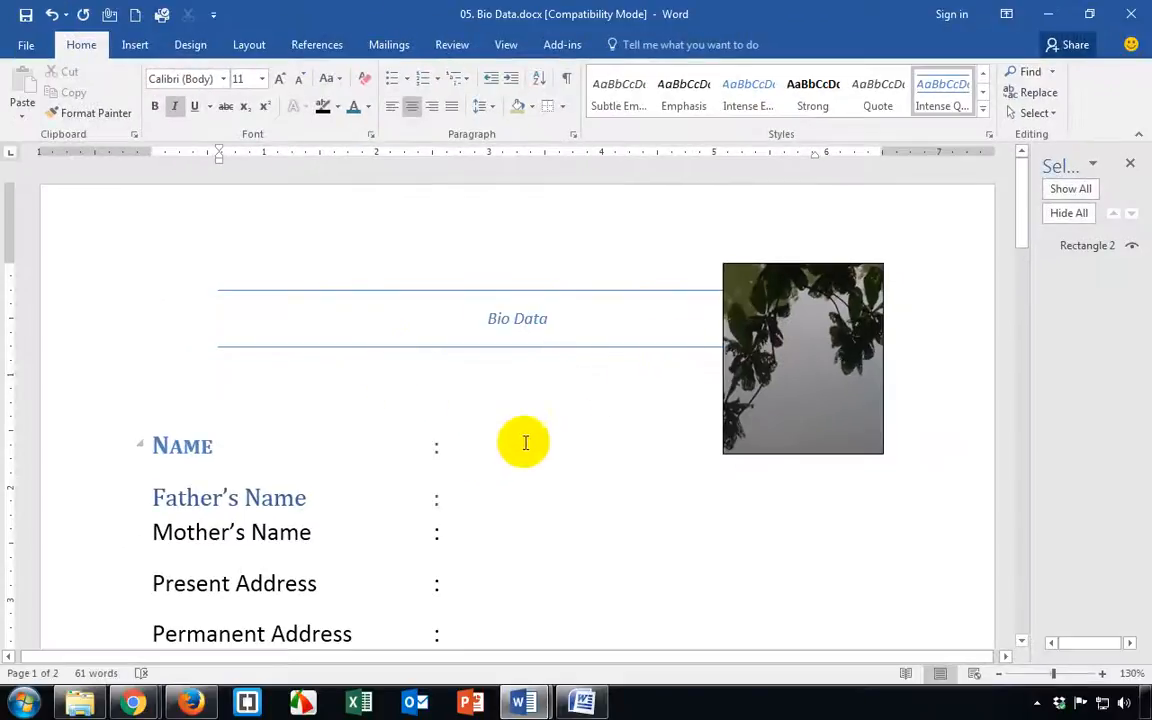
left_click(512, 433)
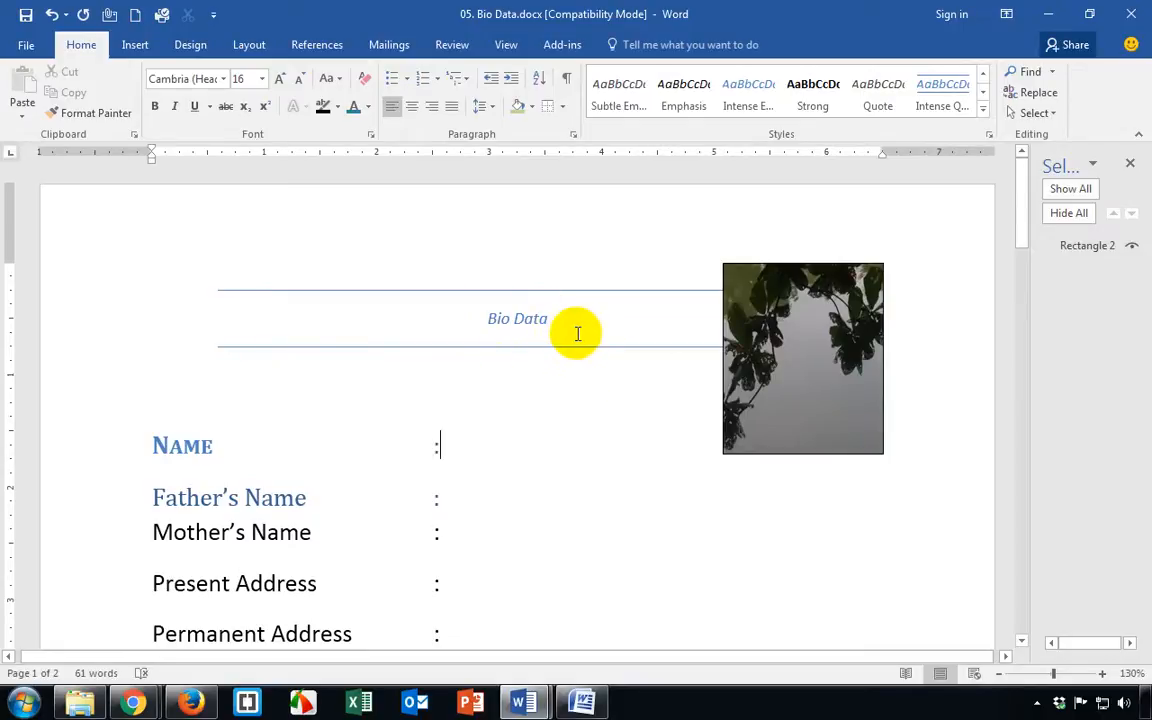
scroll(555, 393, "down", 3)
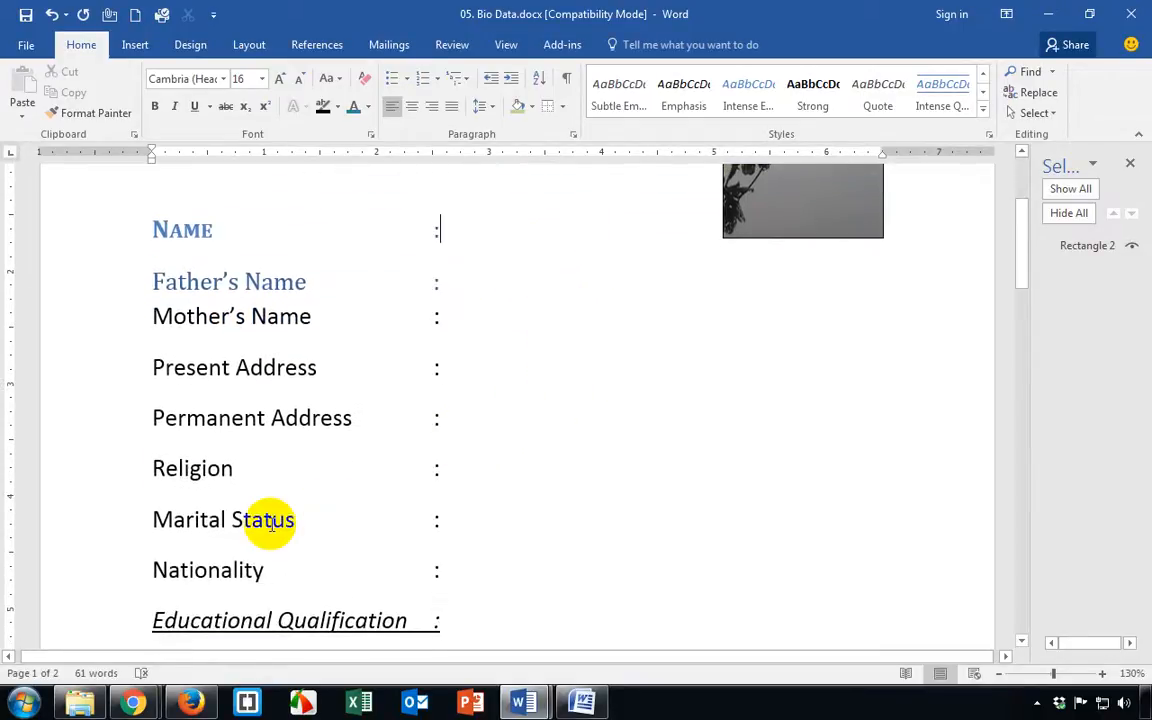
scroll(270, 525, "up", 3)
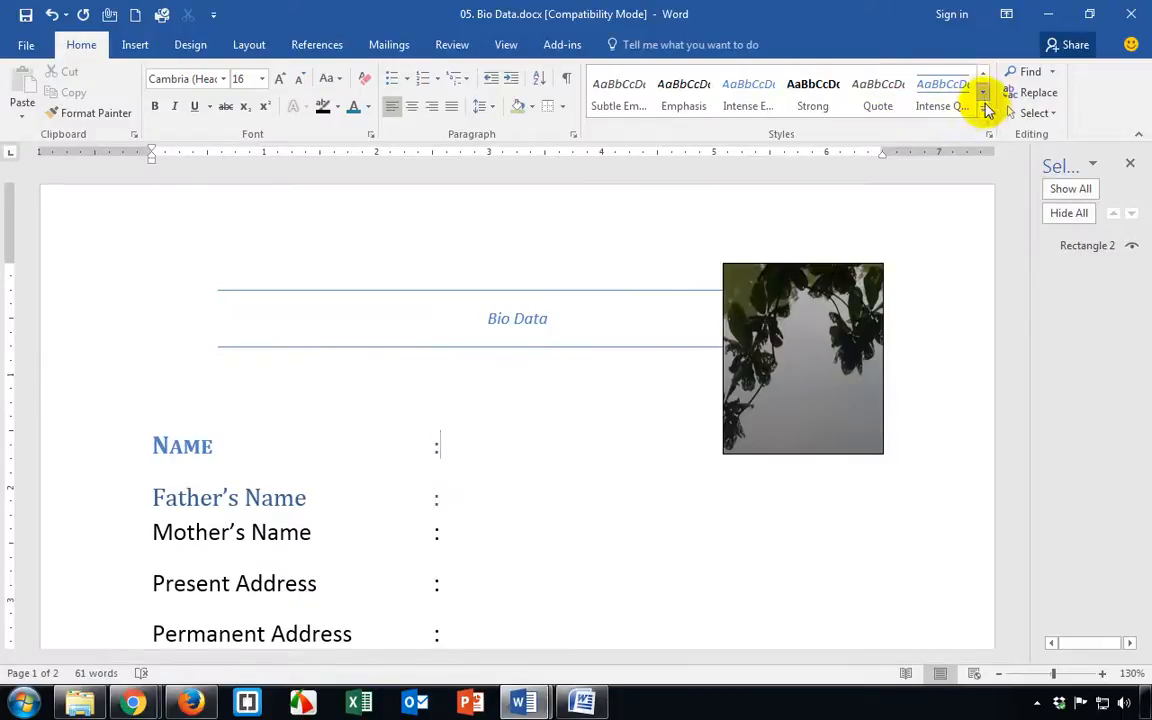
left_click(985, 108)
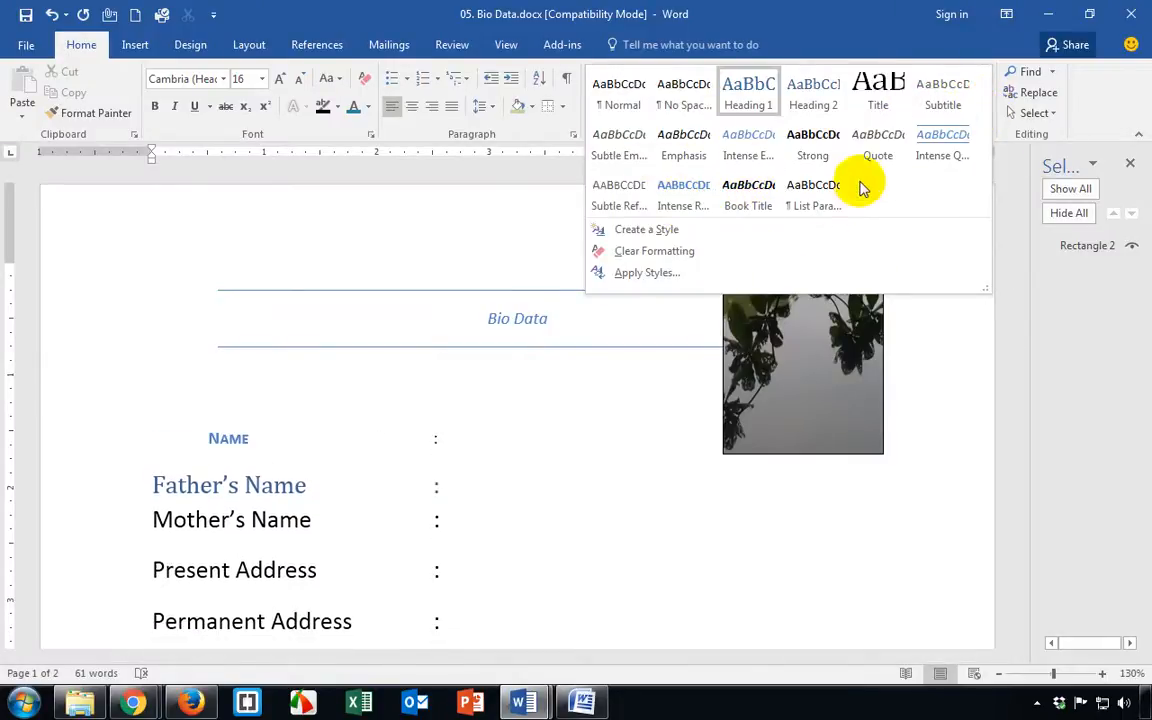
key("Escape")
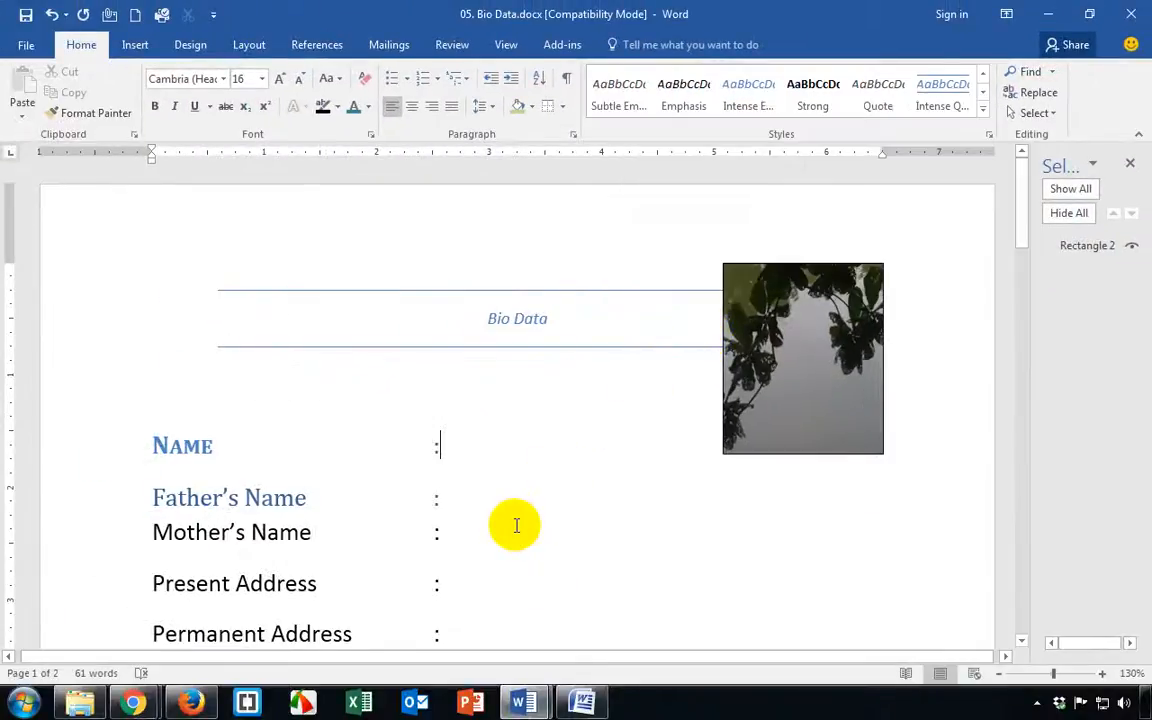
scroll(516, 525, "down", 3)
scroll(512, 523, "up", 1)
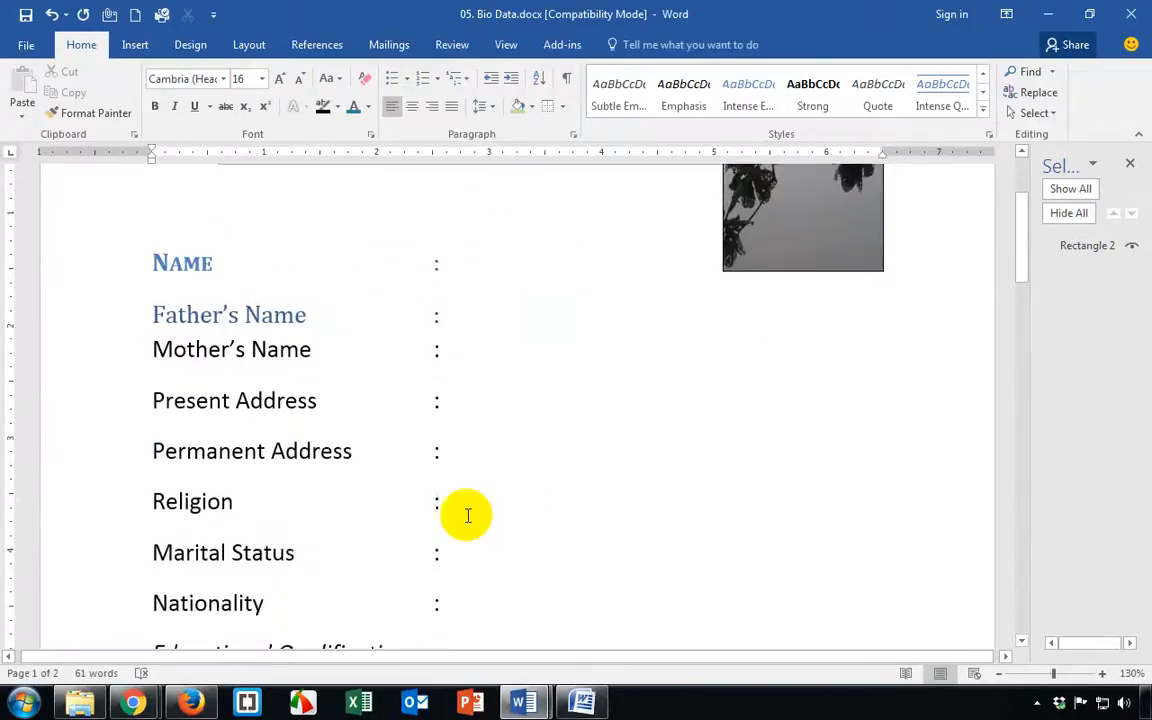
scroll(430, 514, "up", 3)
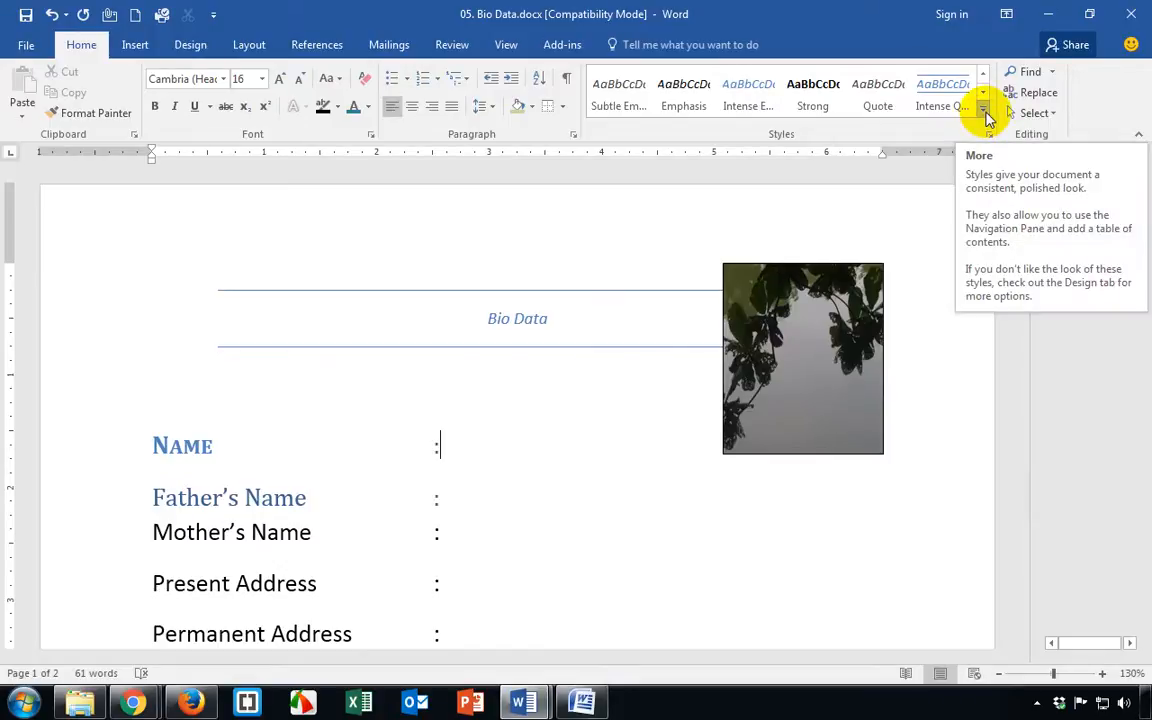
Create a new style named Saara IT from the Name line's formatting and open its full formatting options
left_click(984, 112)
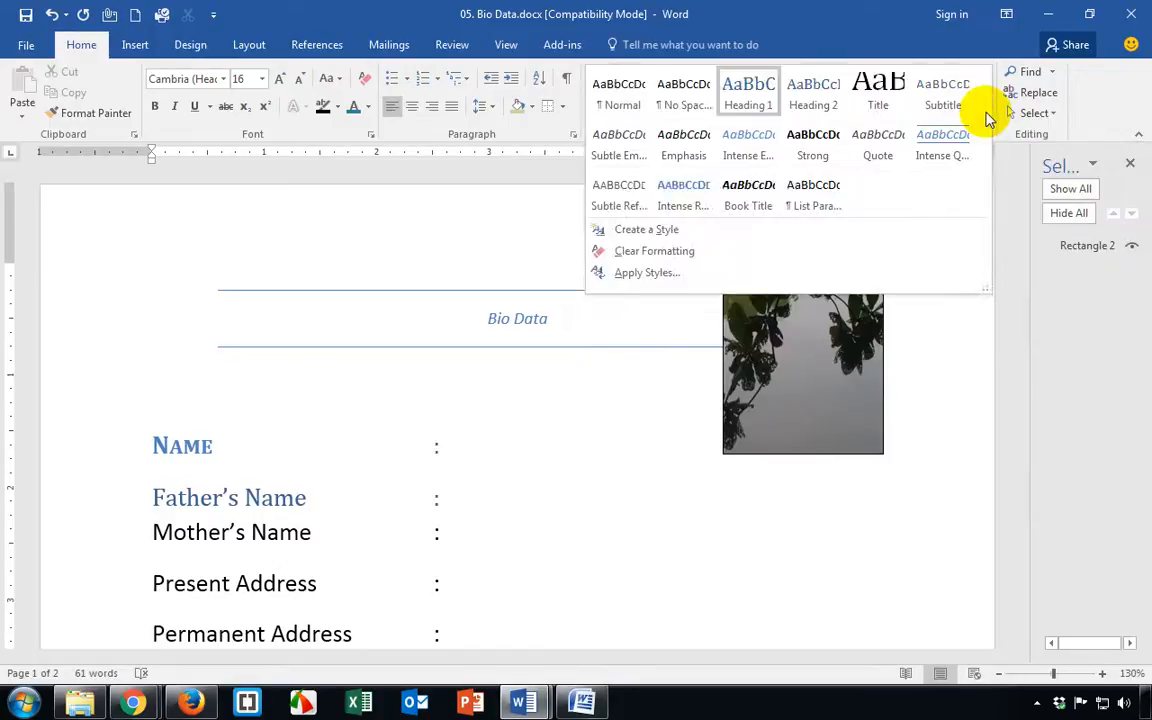
left_click(672, 232)
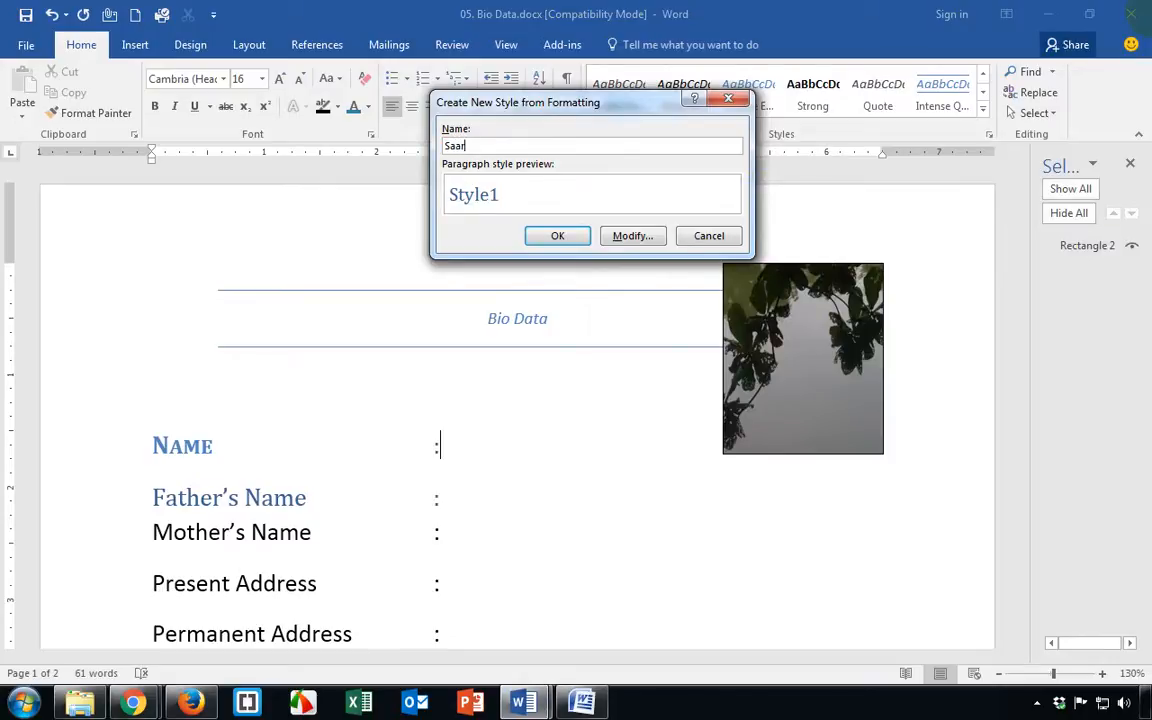
type("Saara IT")
left_click(620, 236)
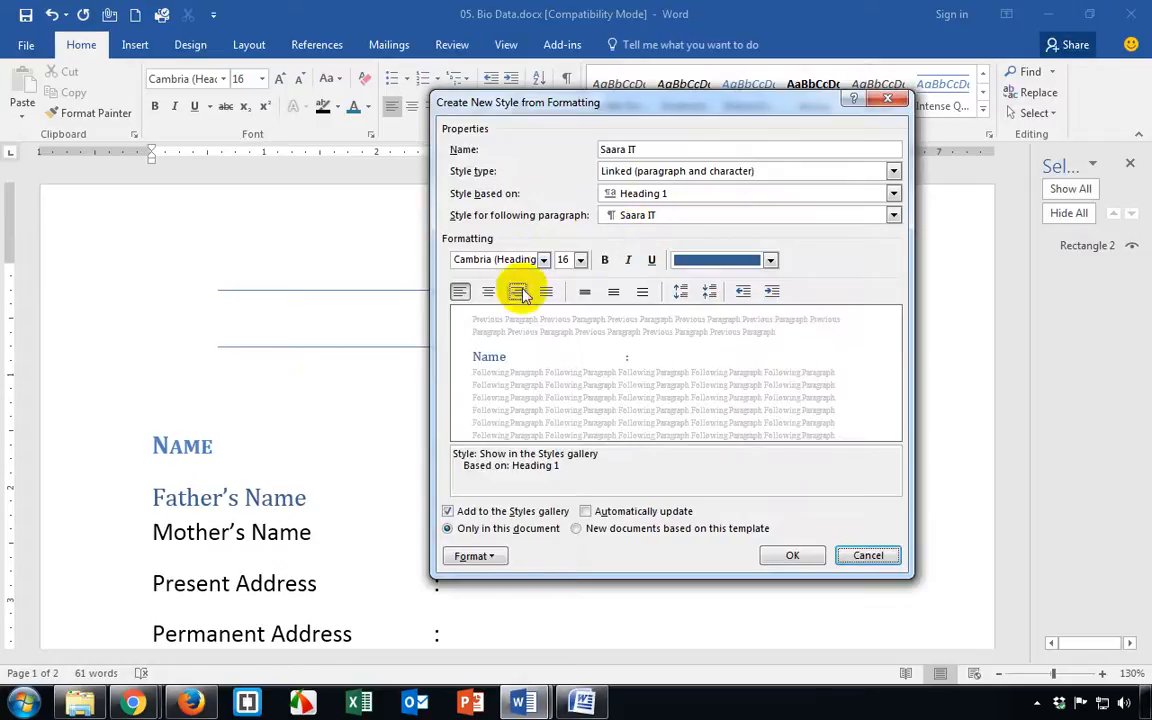
Format the Saara IT style as bold, italic, underlined and left-aligned with the standard Blue font color
left_click(651, 260)
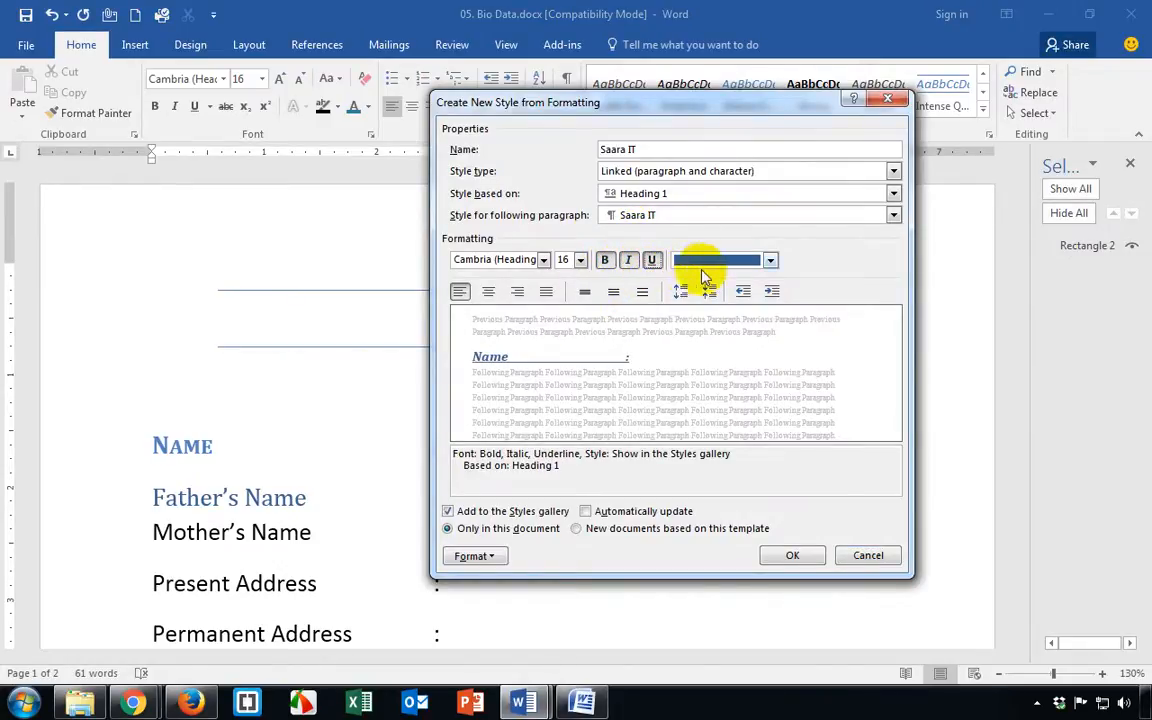
left_click(769, 260)
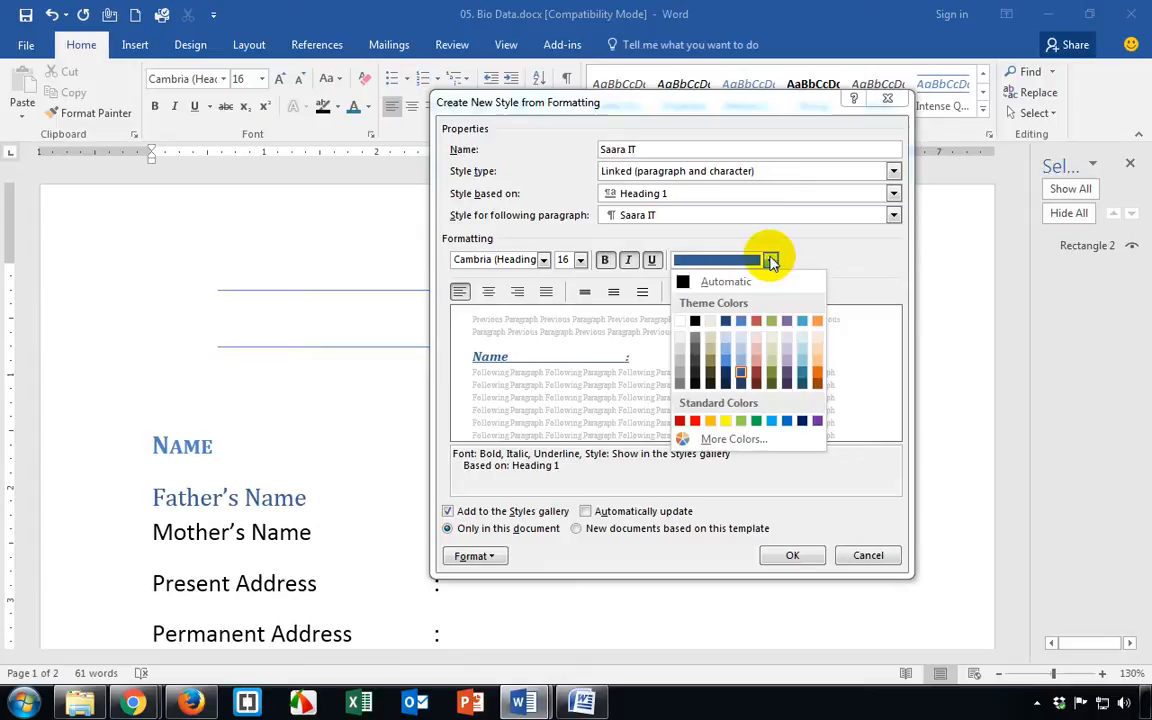
left_click(788, 421)
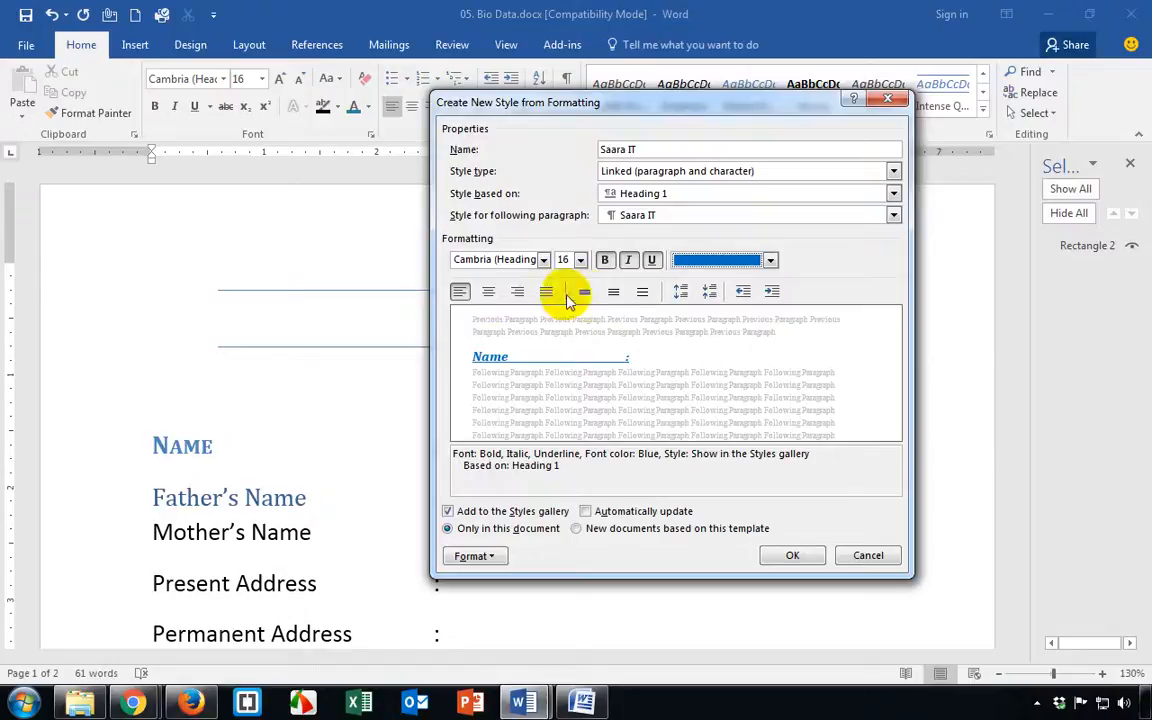
left_click(490, 293)
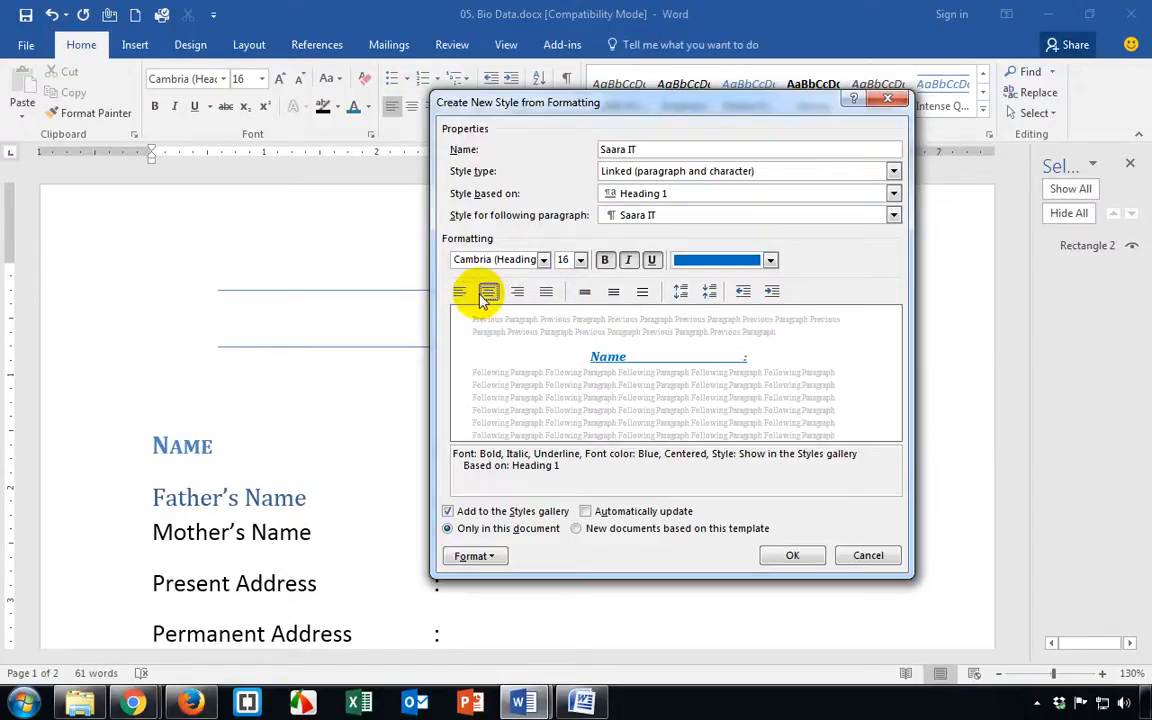
left_click(460, 292)
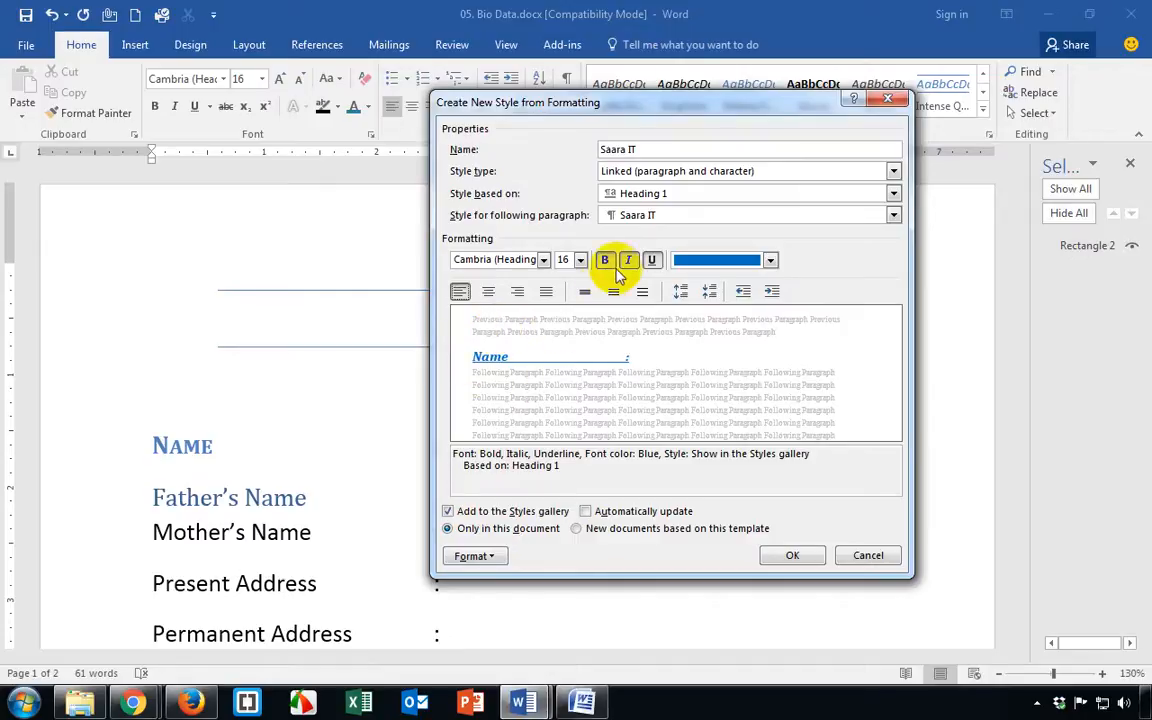
Set the Saara IT style's font size to 20 and its font to Castellar
left_click(580, 260)
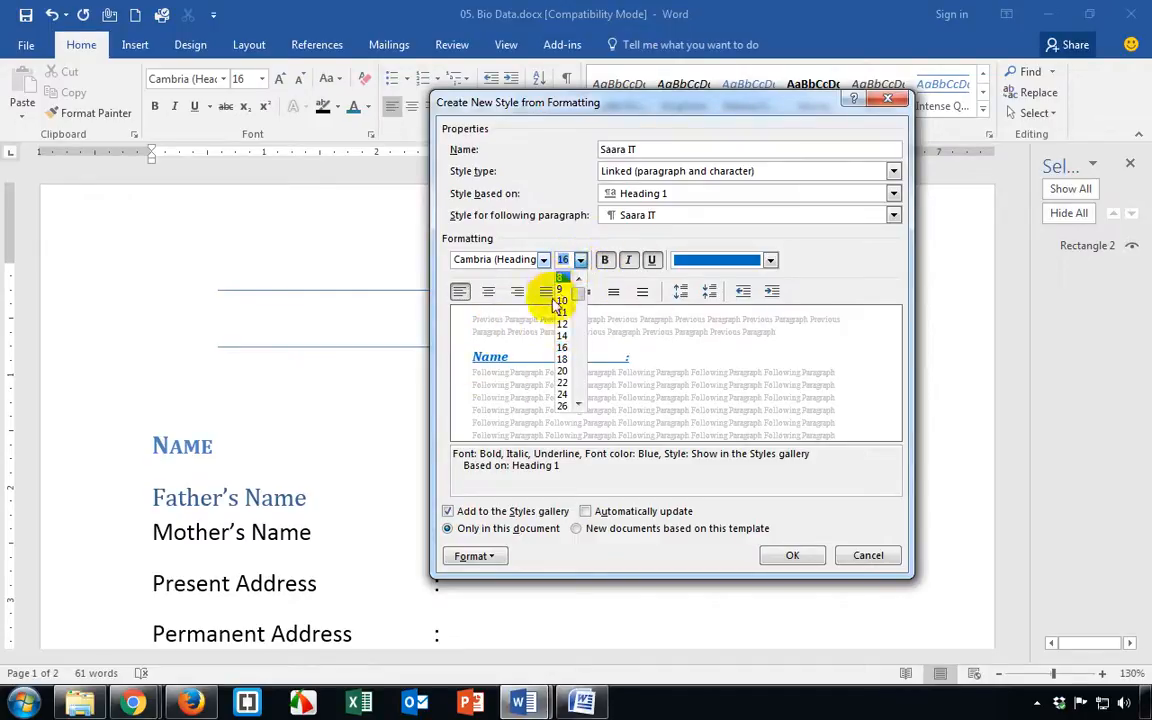
left_click(563, 372)
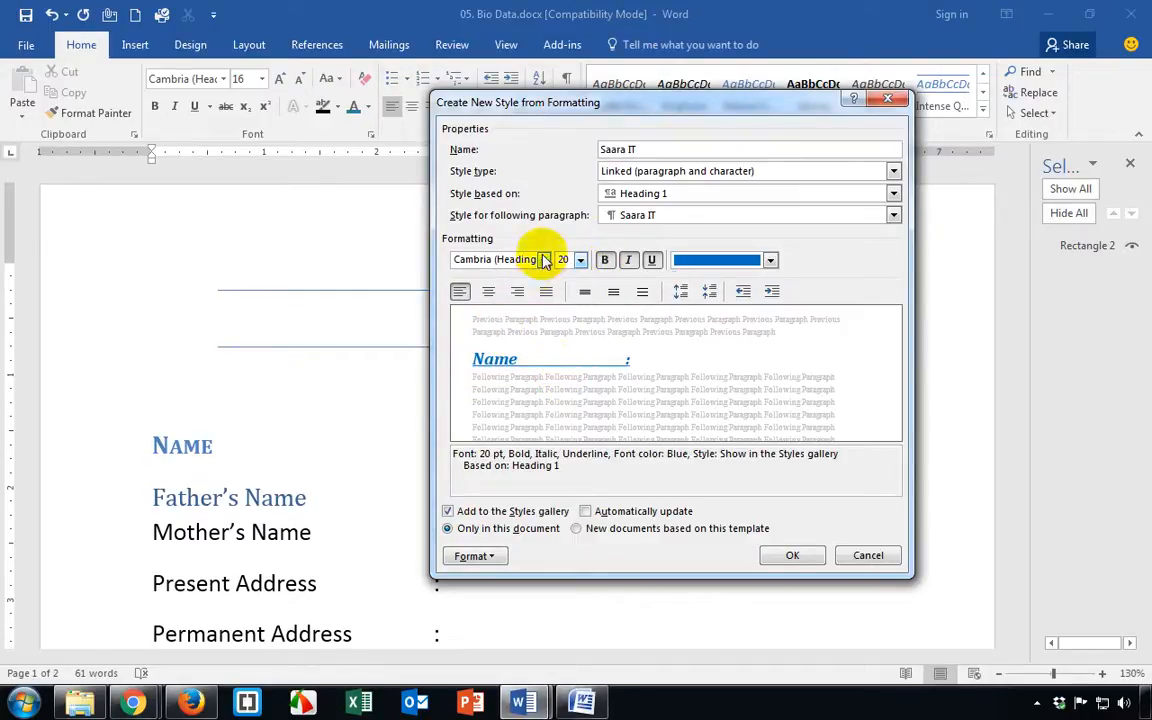
left_click(545, 260)
left_click(545, 338)
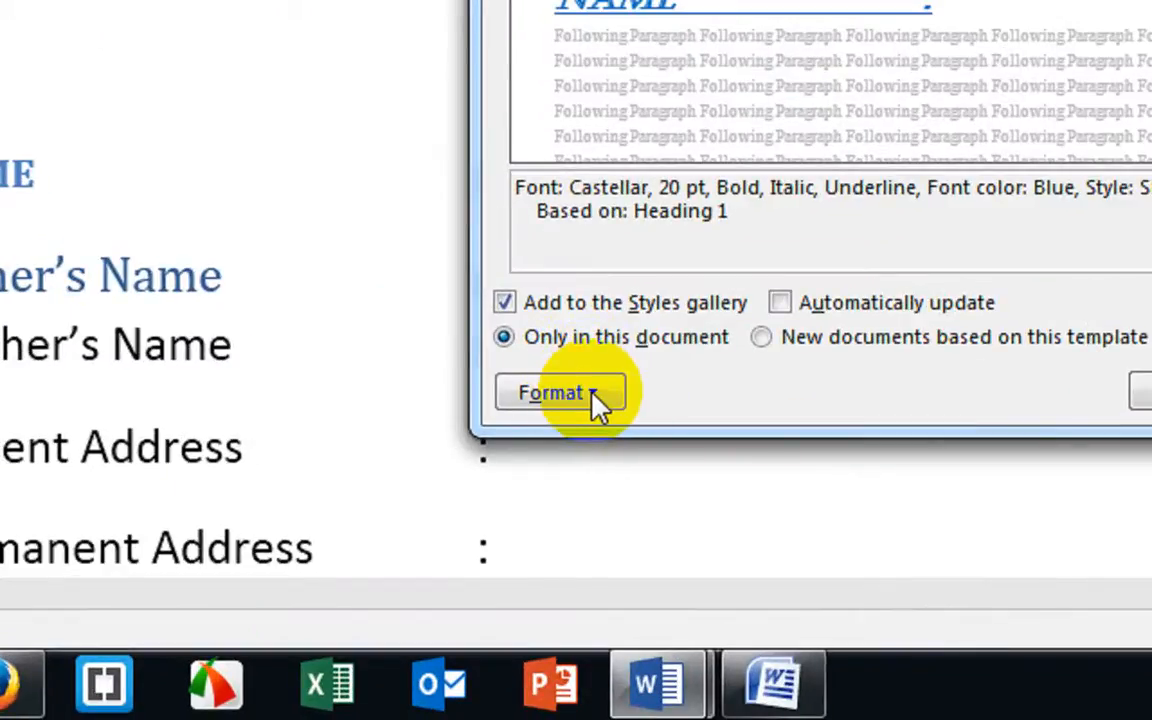
Add a box border with a dash-dot-dot line to the Saara IT style
left_click(597, 402)
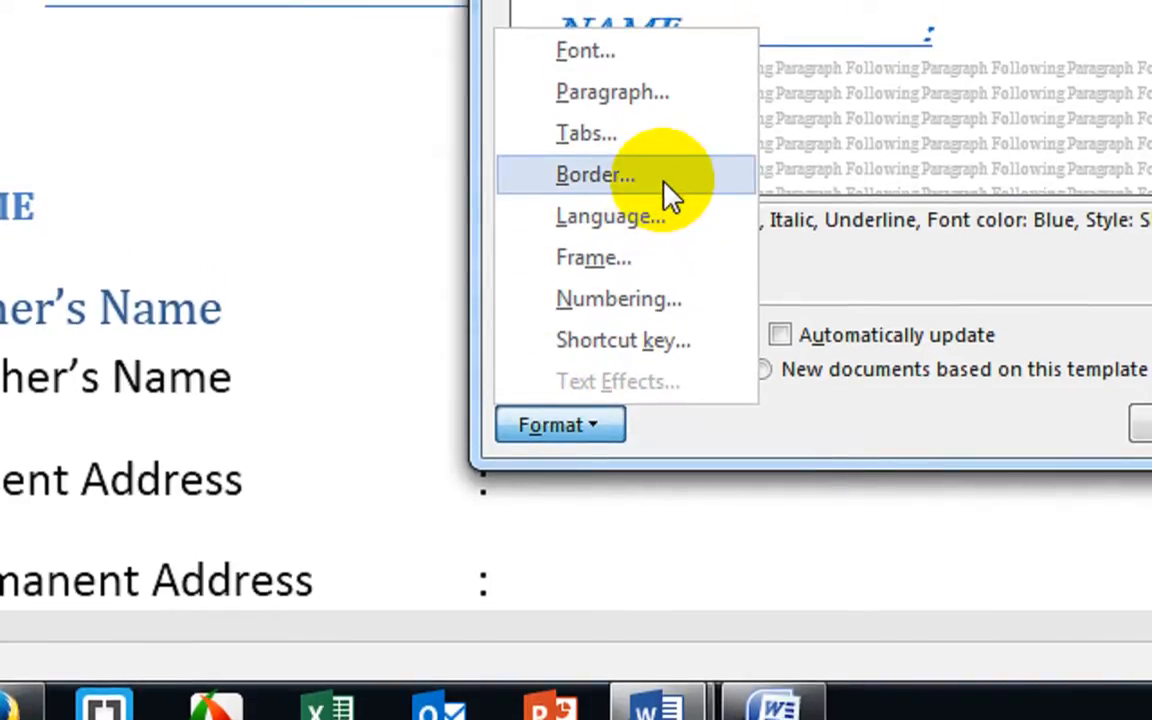
left_click(664, 182)
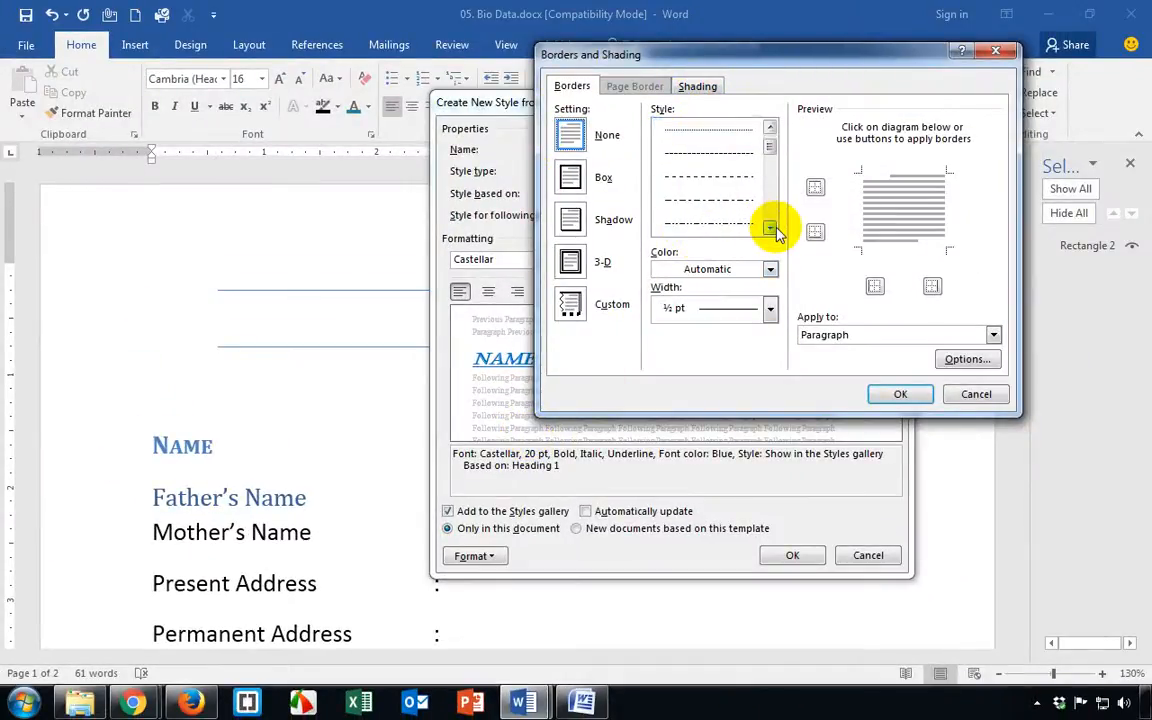
left_click(710, 224)
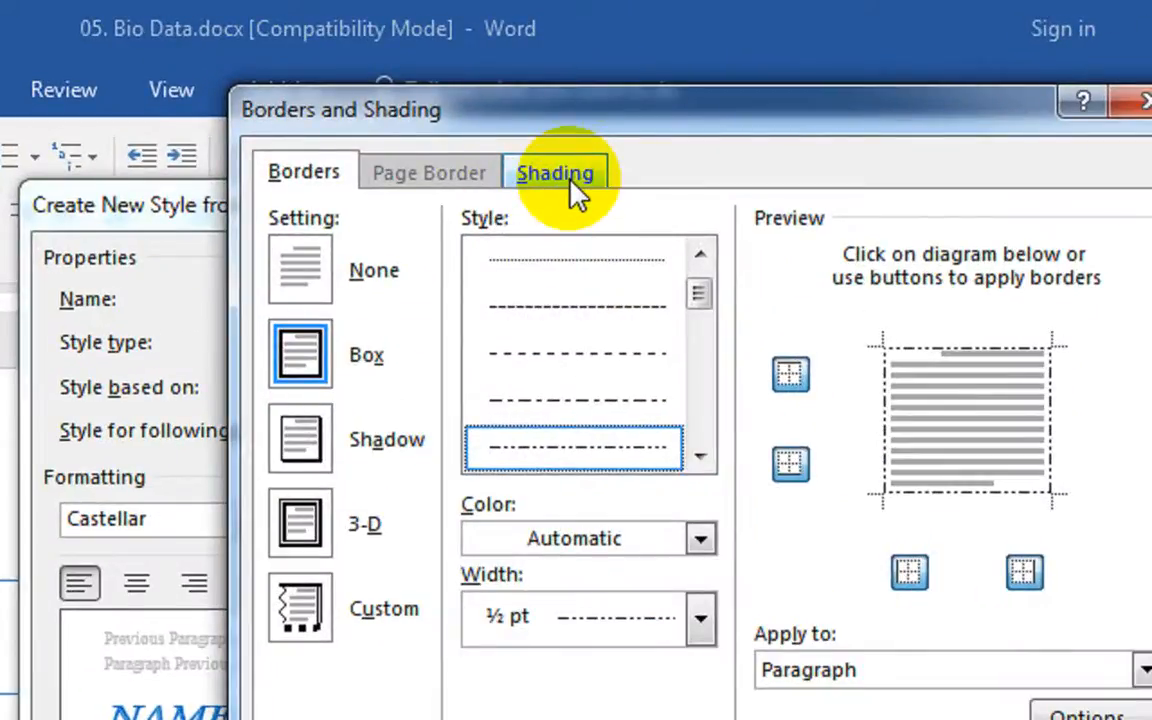
Fill the Saara IT style's paragraph shading with a light orange Accent 6 tint and finish creating the style
left_click(700, 88)
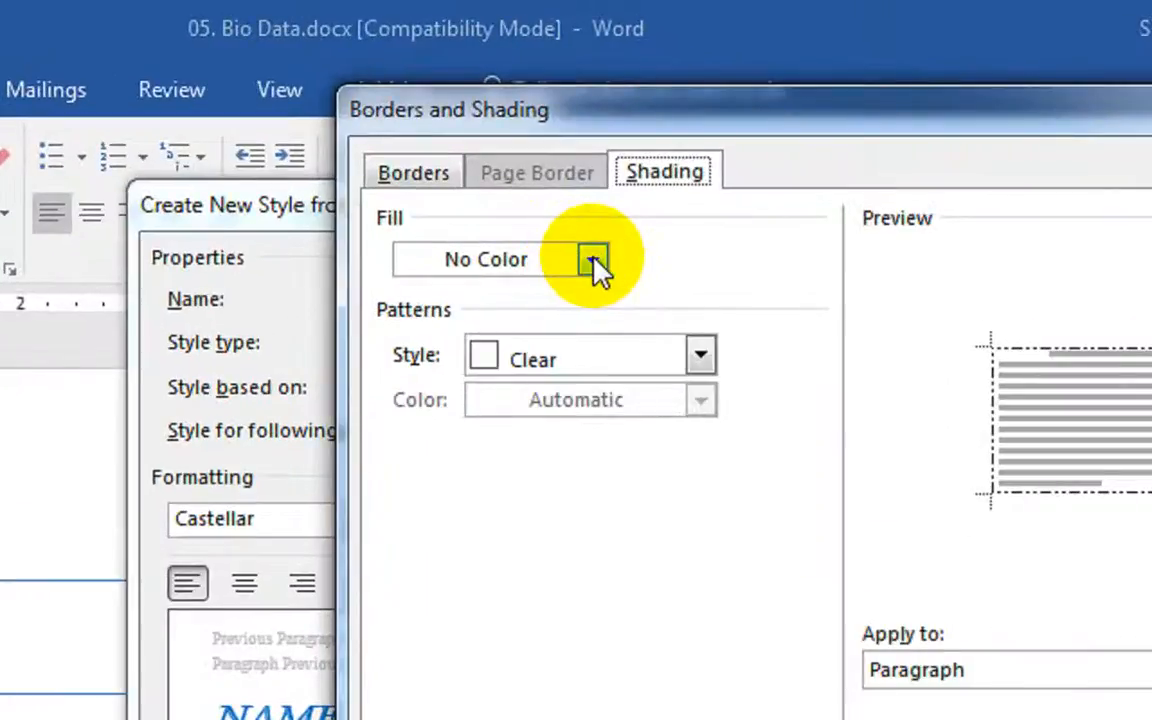
left_click(661, 131)
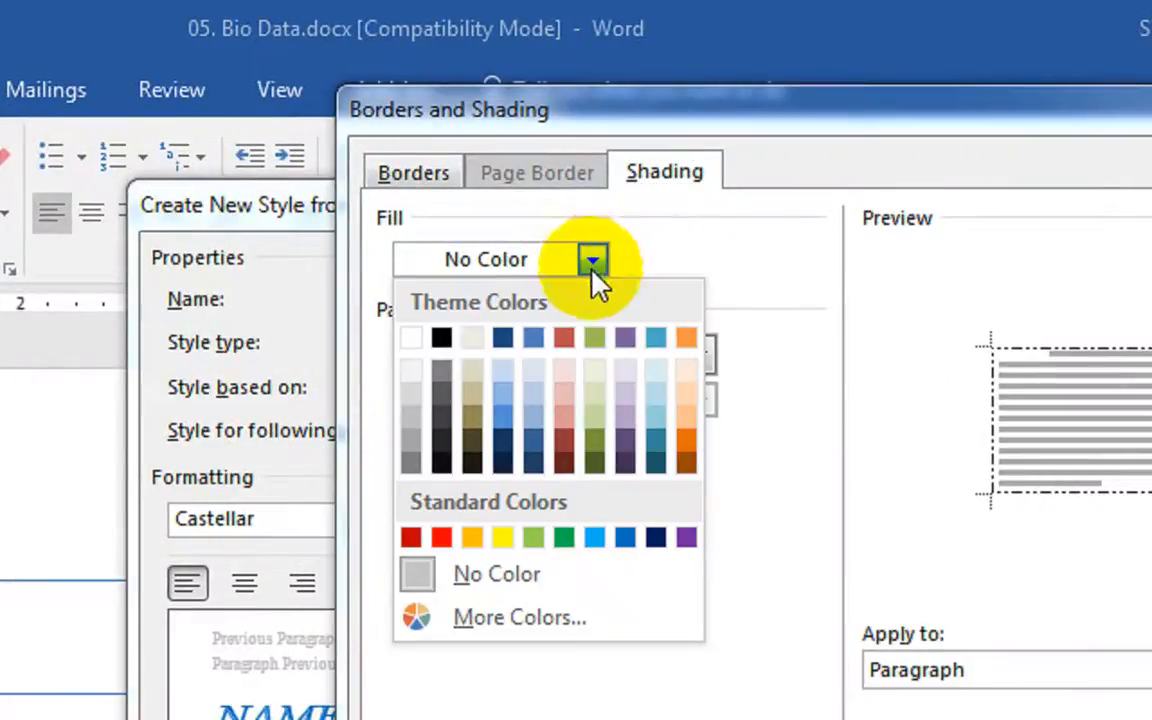
left_click(686, 396)
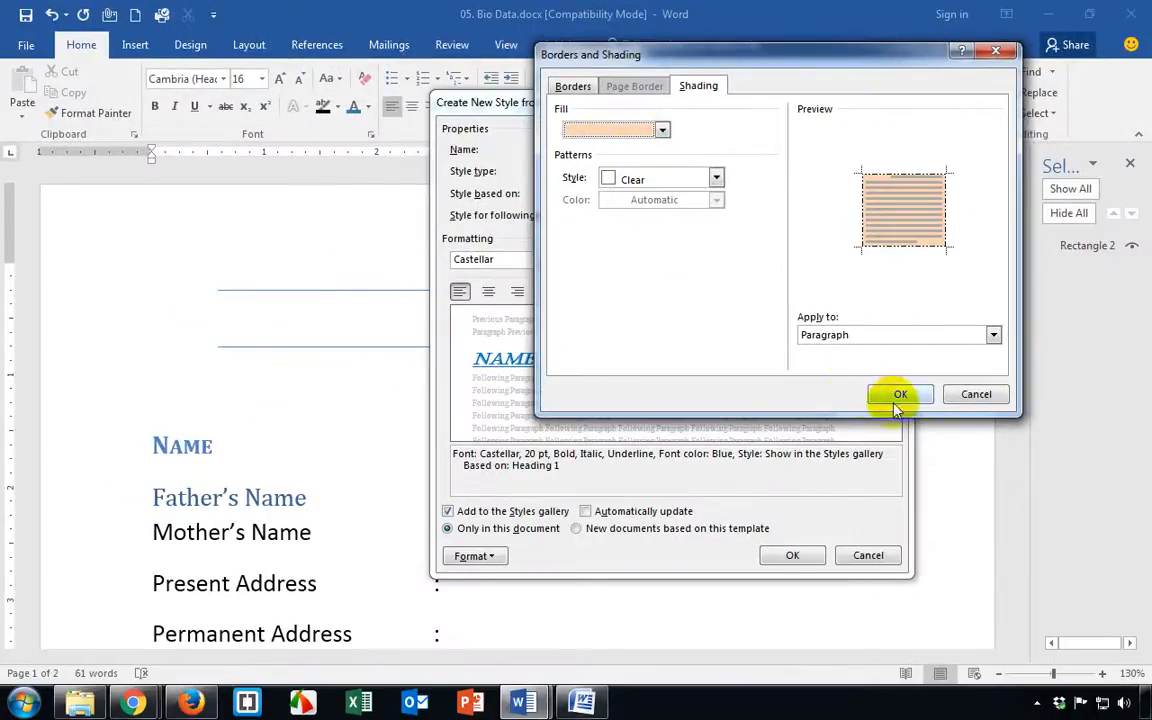
left_click(903, 396)
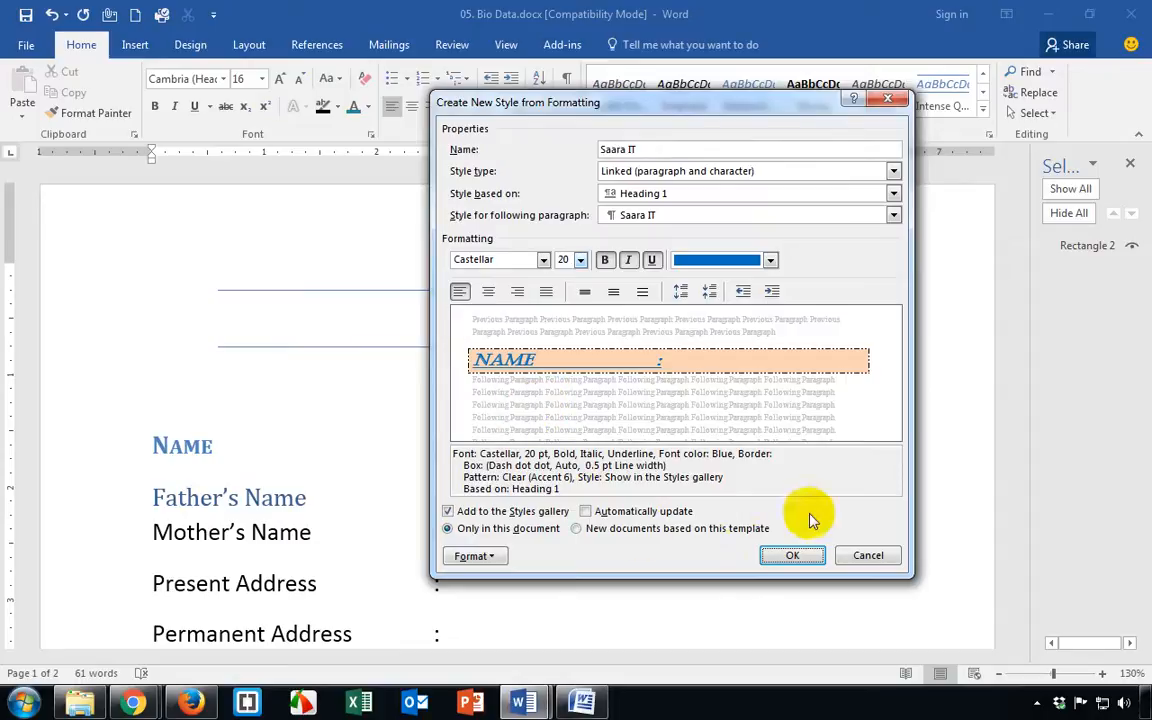
left_click(795, 555)
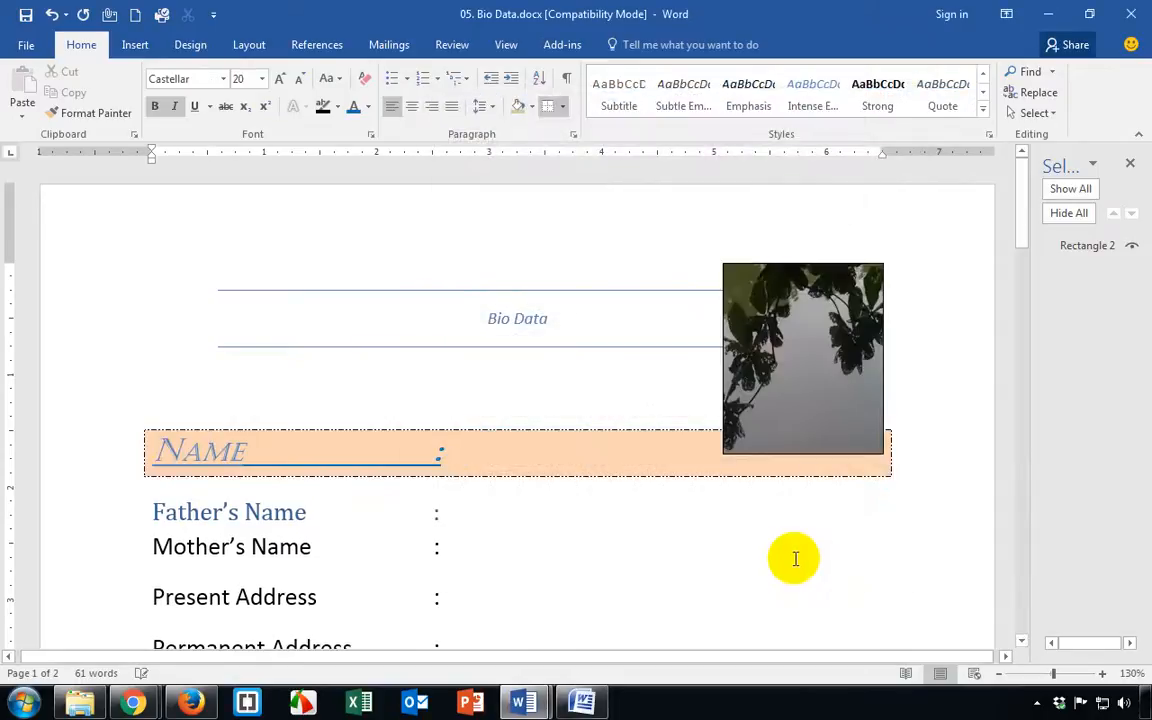
Apply the Saara IT style to the Religion line
scroll(360, 500, "down", 3)
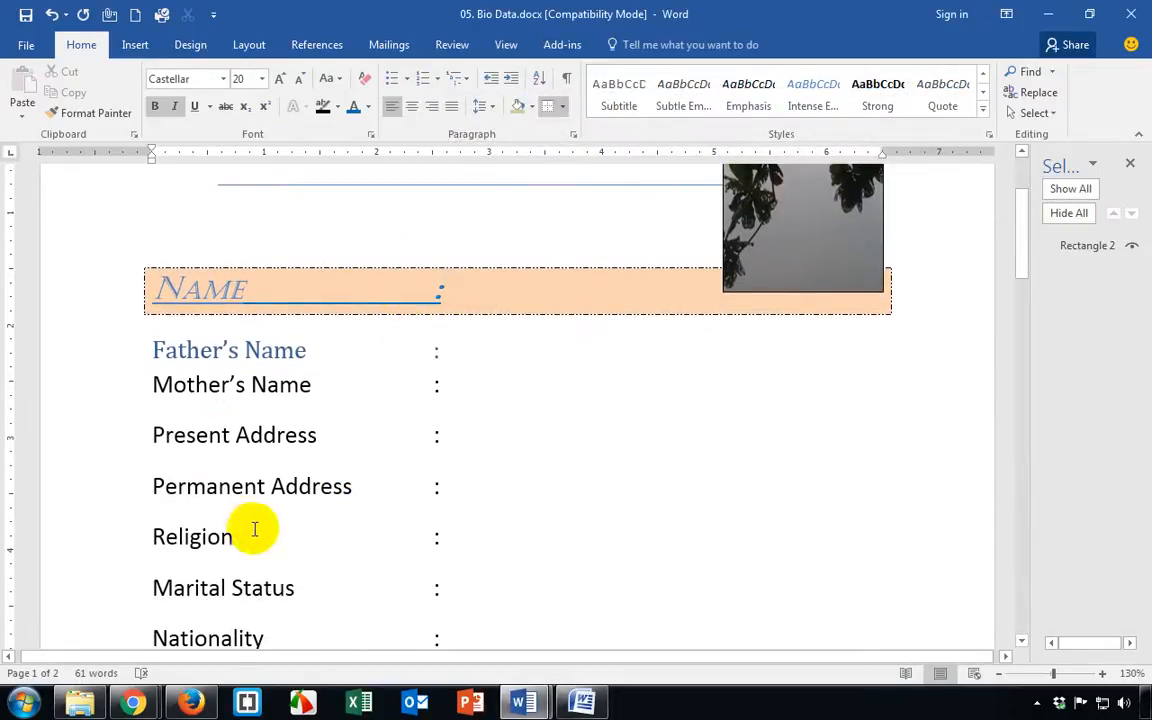
scroll(260, 522, "down", 1)
left_click(211, 483)
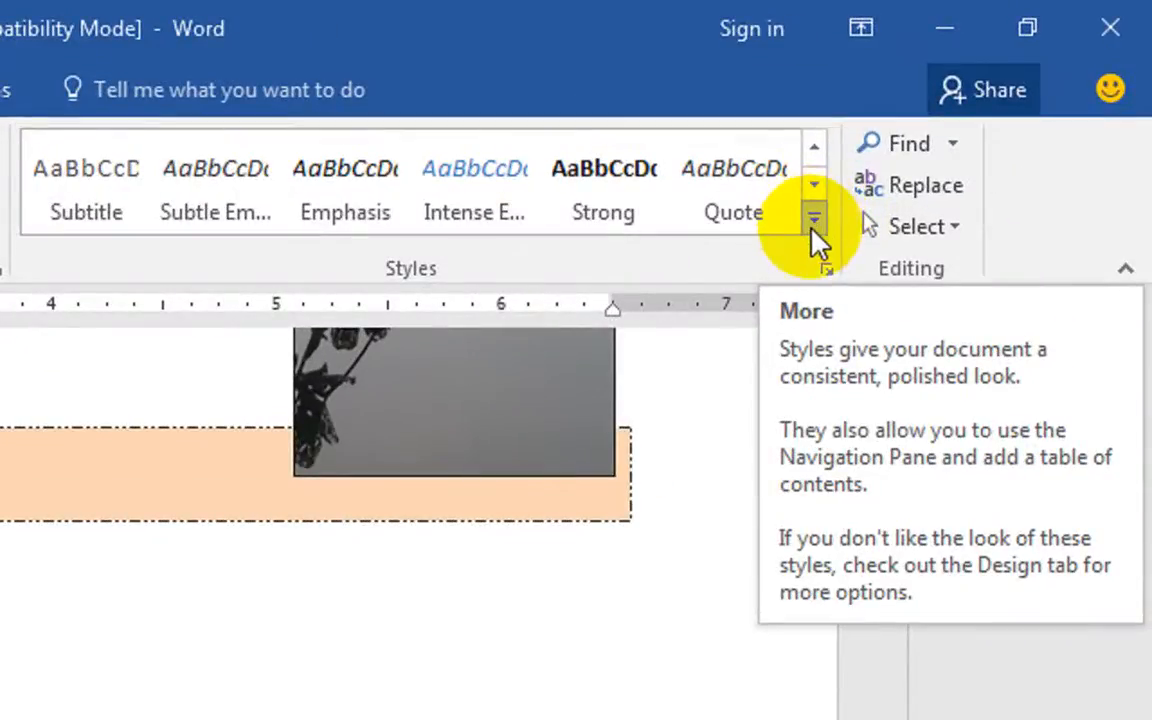
left_click(985, 114)
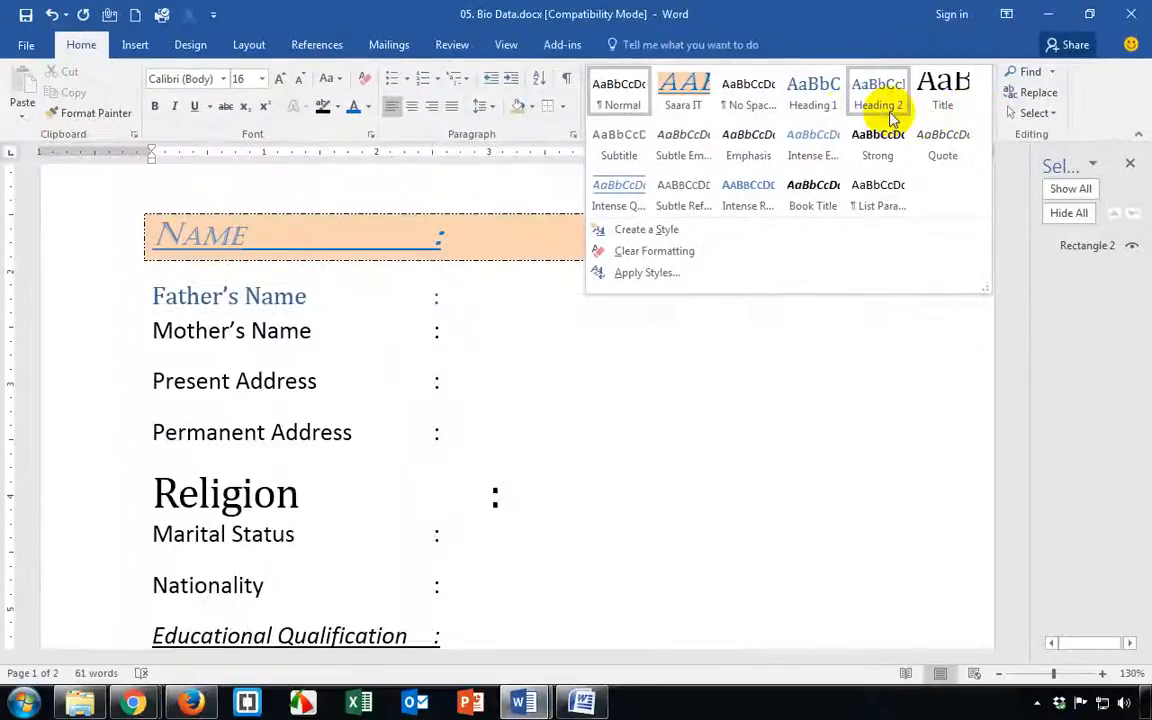
left_click(690, 100)
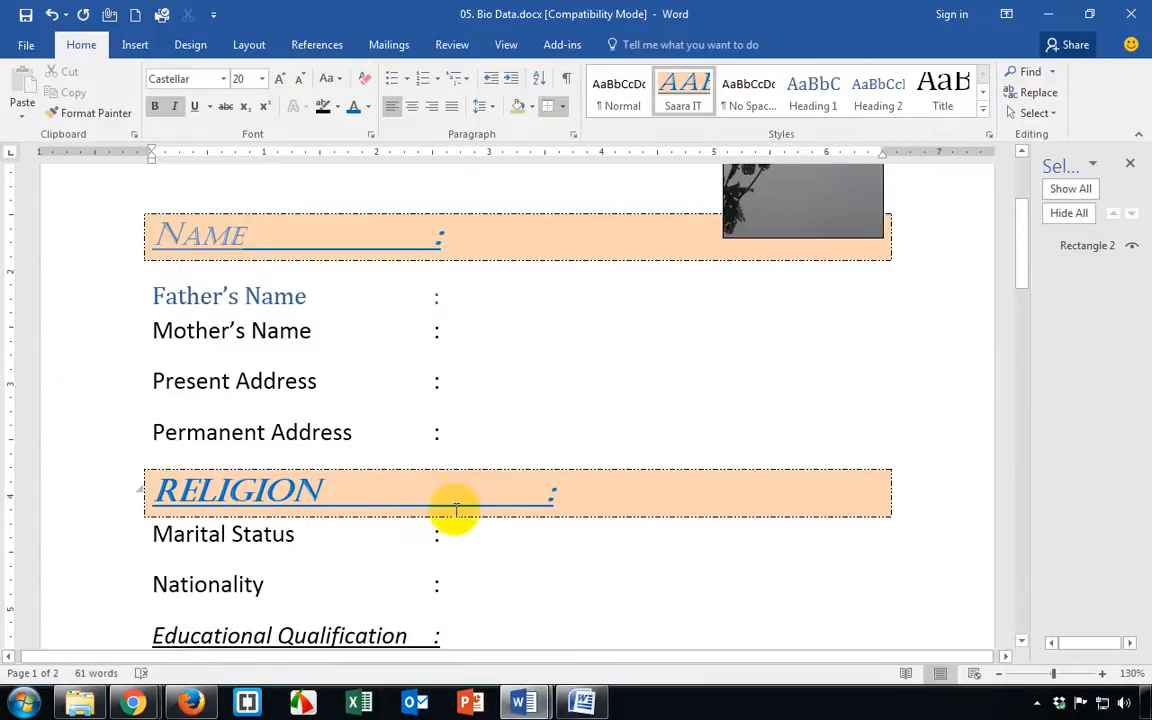
Preview the Saara IT style on the Nationality line without keeping it
left_click(473, 582)
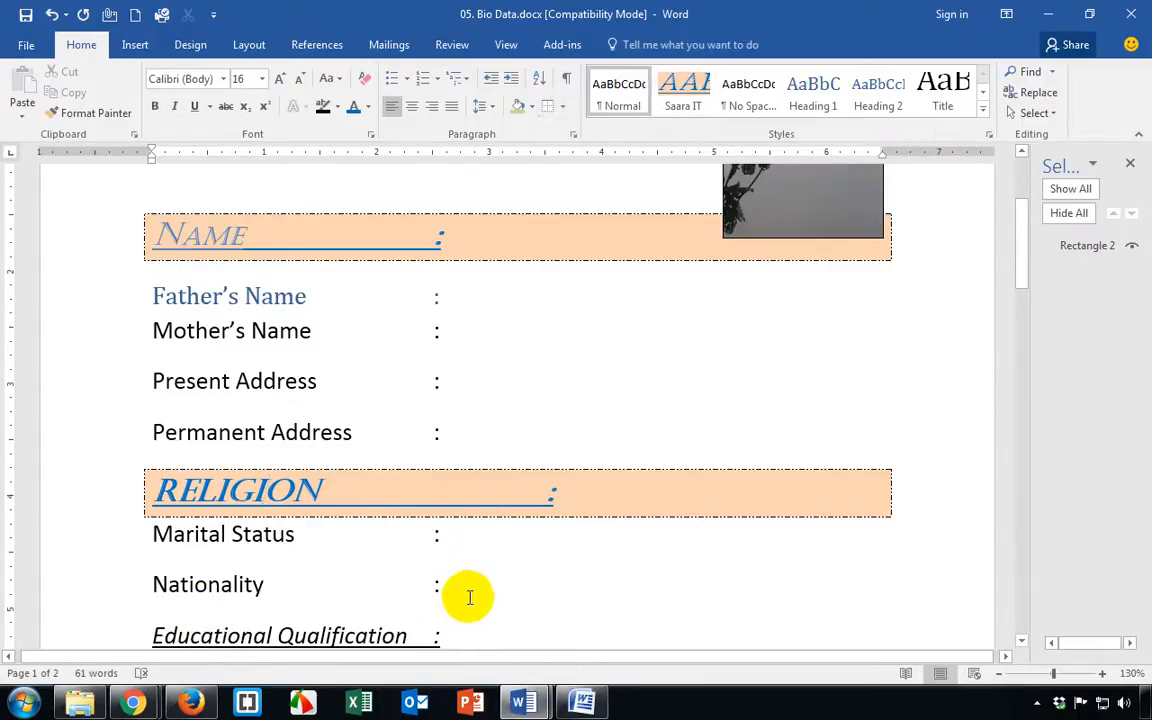
scroll(488, 581, "down", 3)
scroll(488, 584, "up", 4)
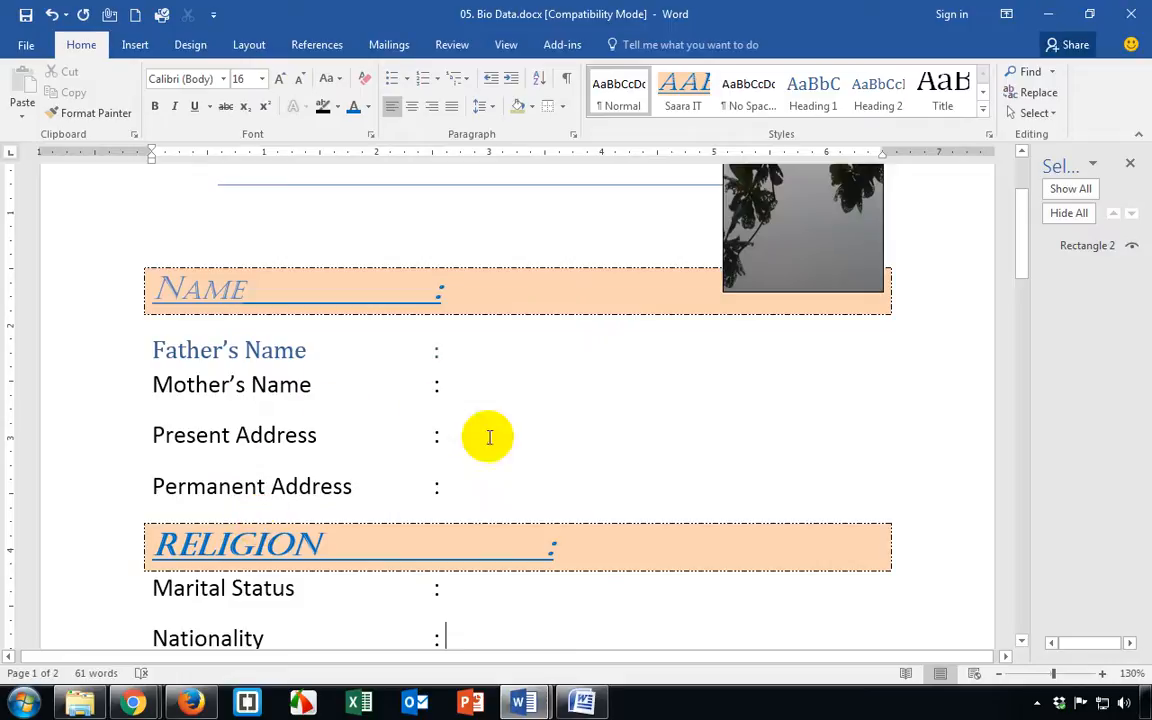
scroll(548, 599, "down", 3)
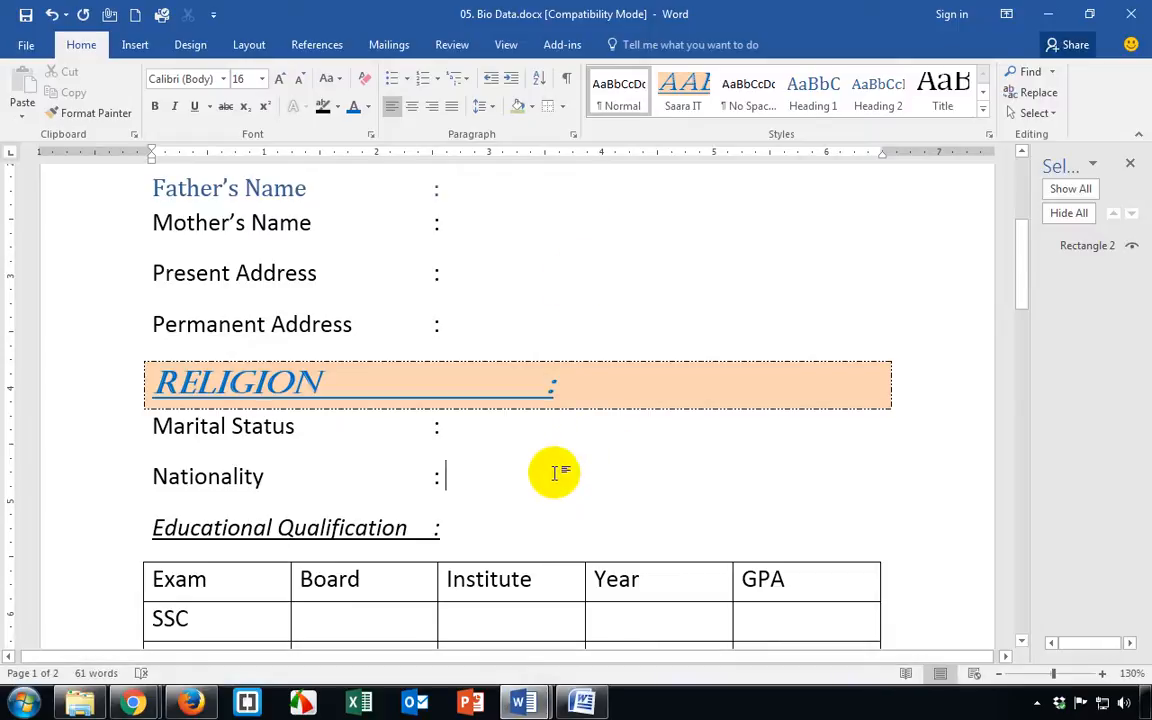
left_click(688, 92)
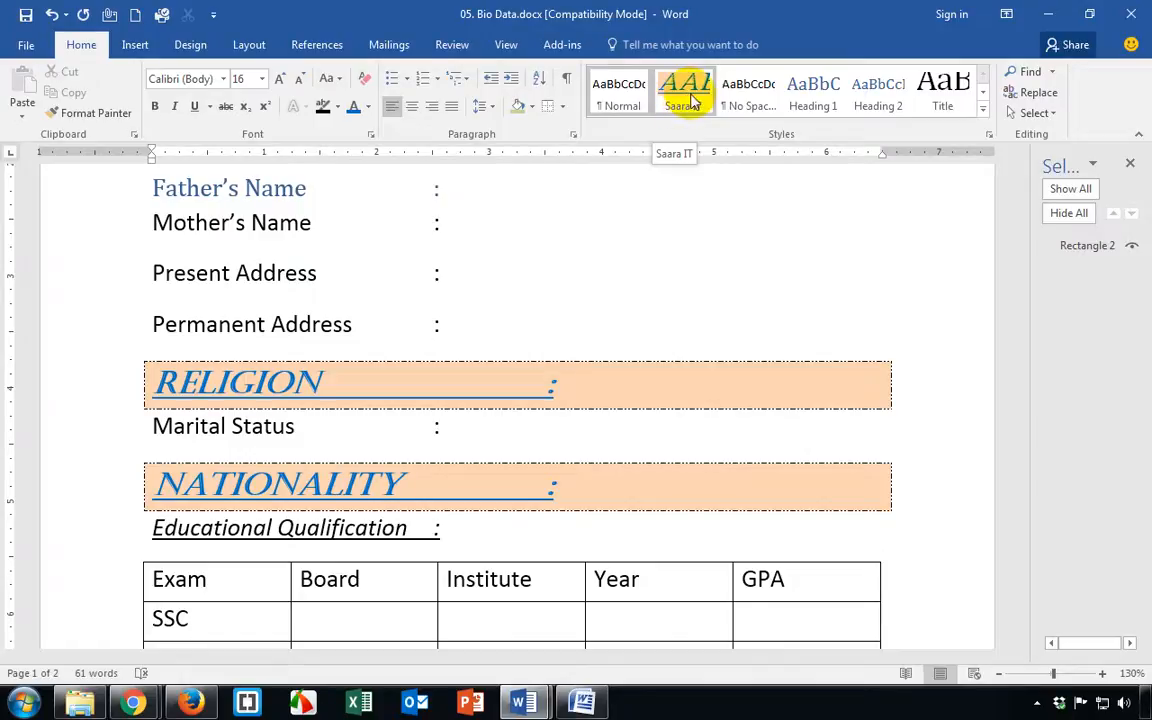
left_click(625, 92)
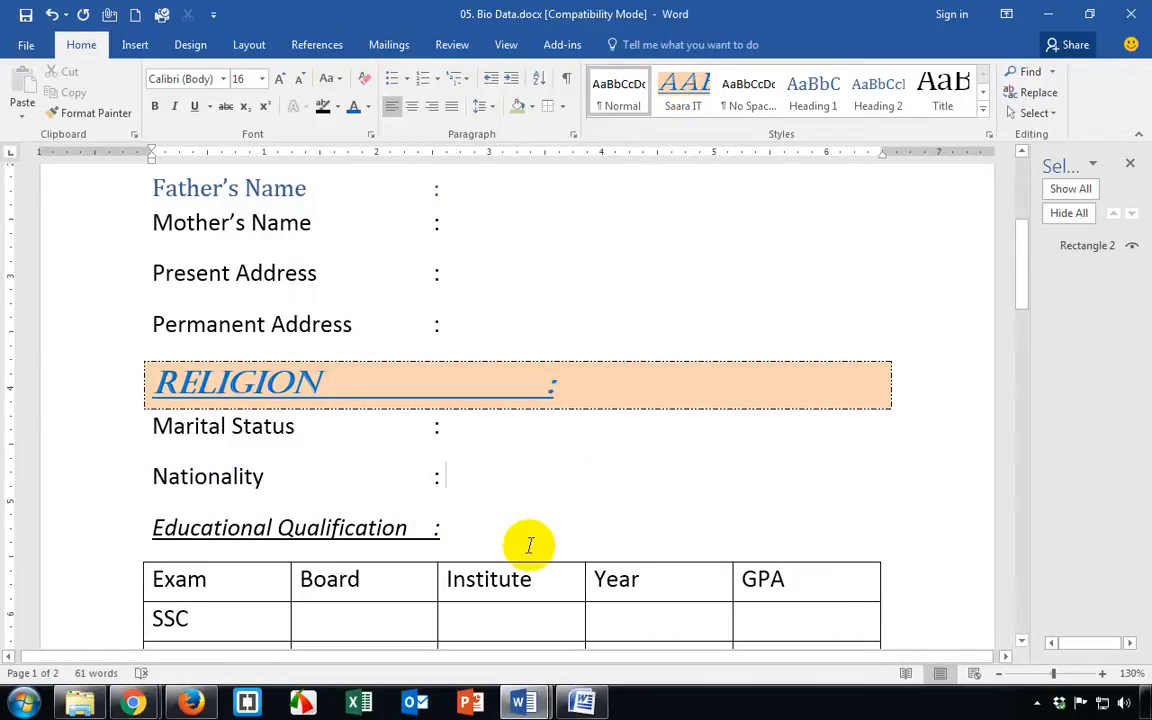
left_click(686, 90)
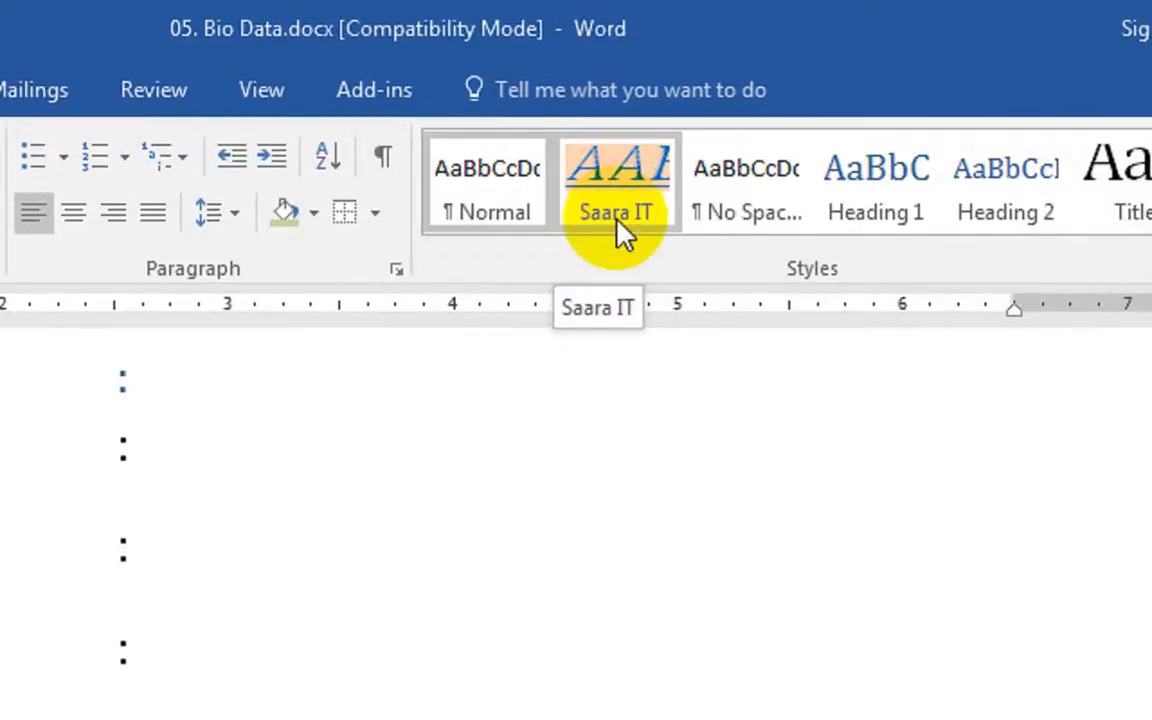
left_click(690, 95)
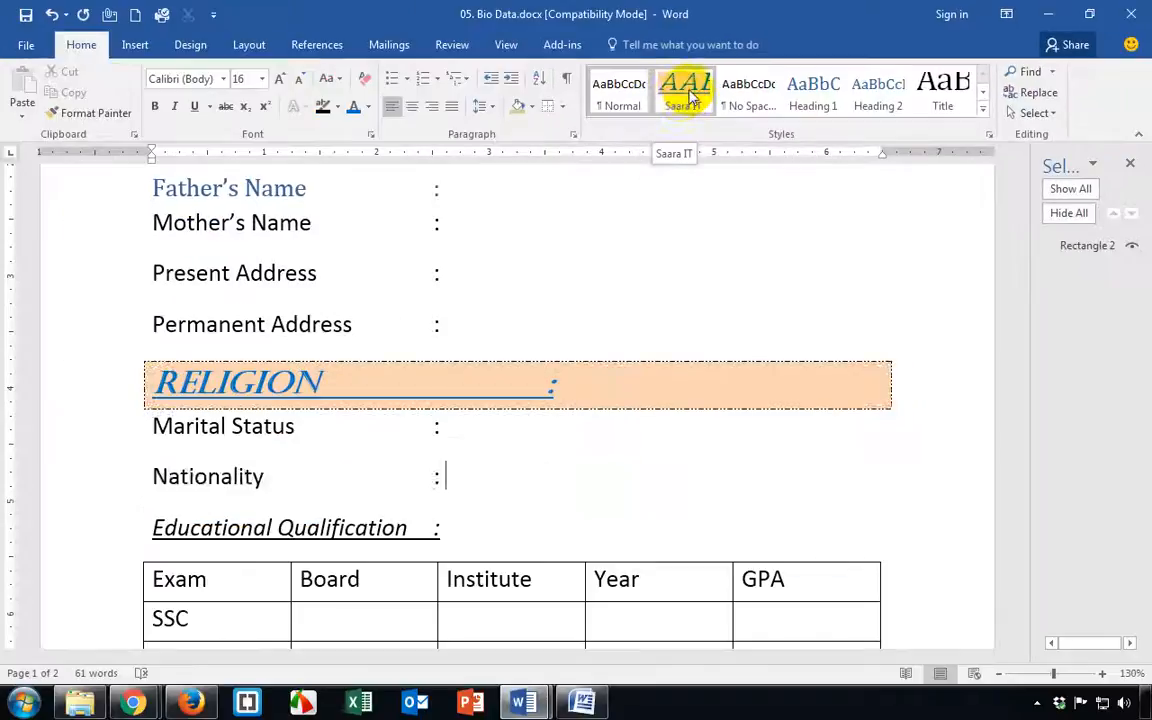
left_click(689, 100)
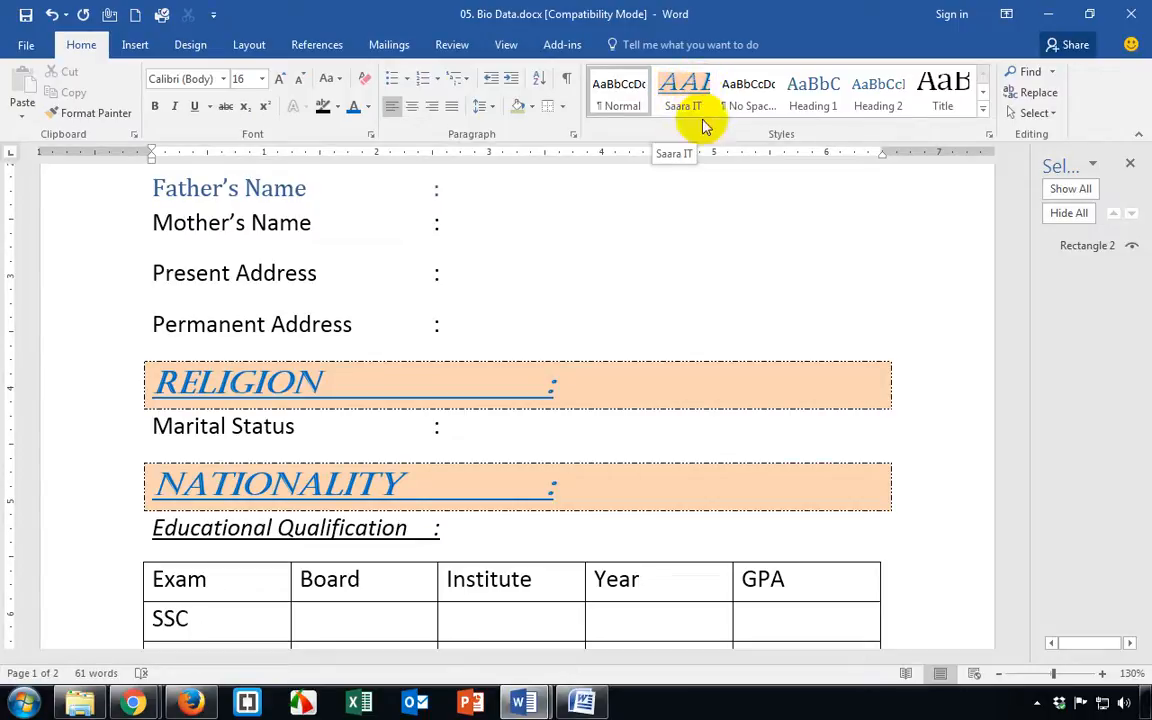
left_click(688, 110)
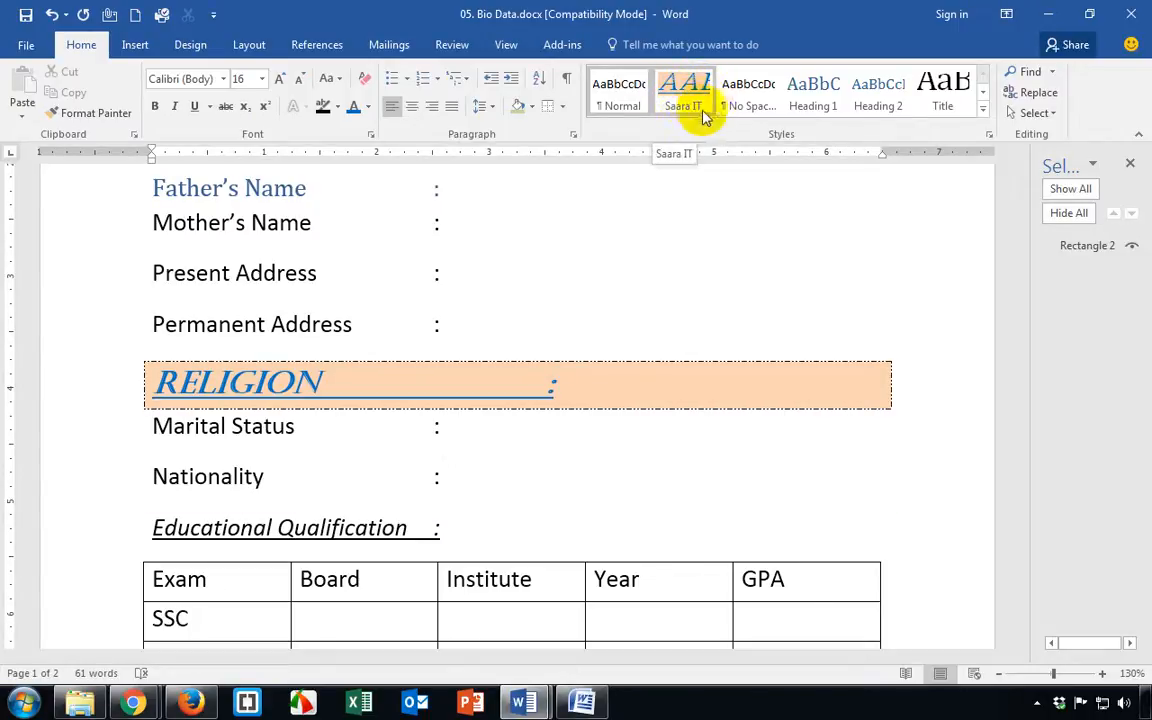
Modify the Saara IT style to assign it the keyboard shortcut Alt+F6, saved in Normal.dotm
right_click(686, 95)
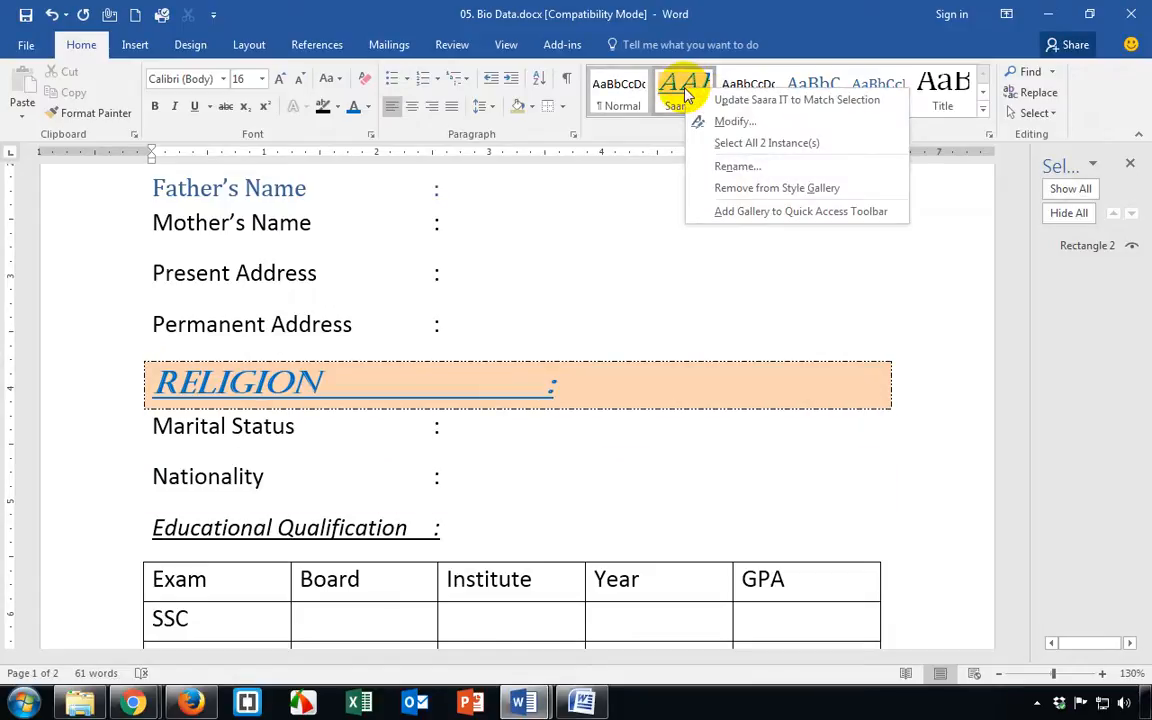
left_click(735, 122)
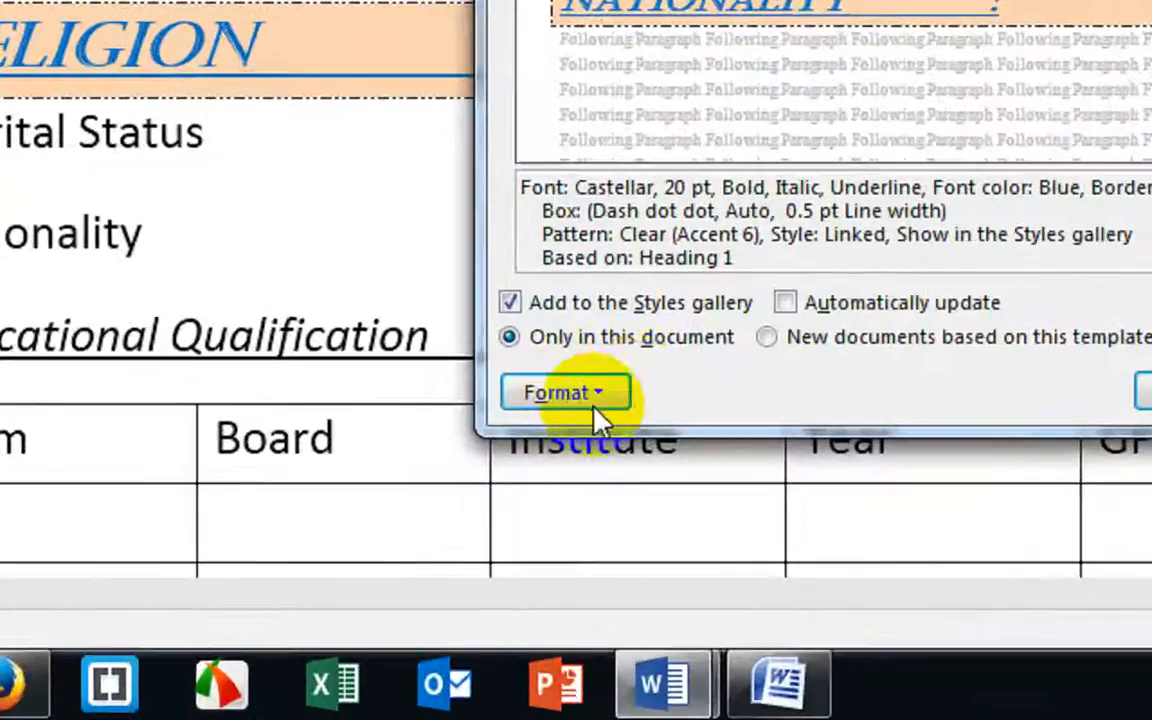
left_click(490, 559)
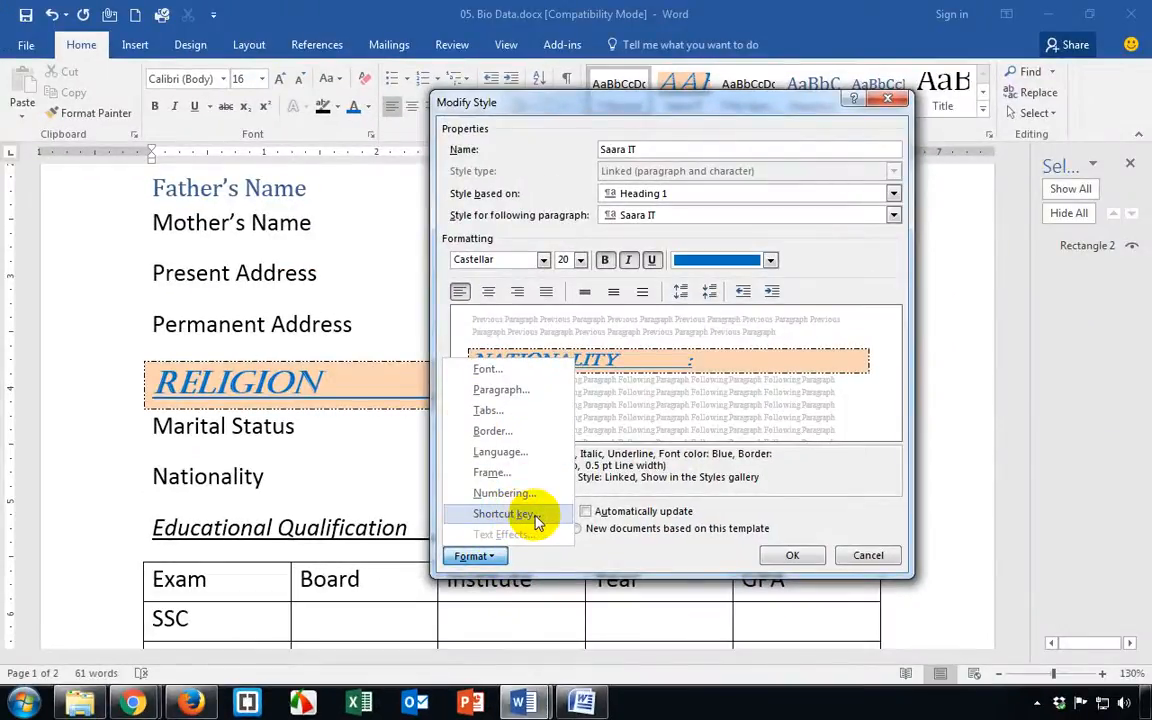
left_click(535, 517)
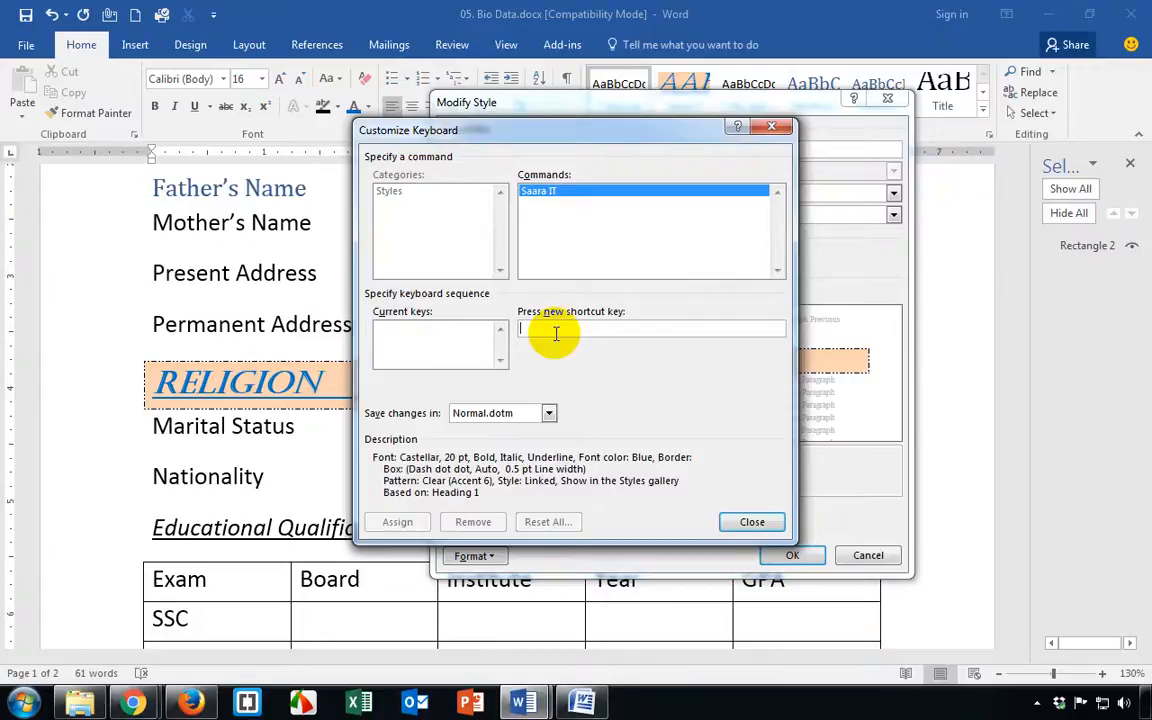
key("alt+F6")
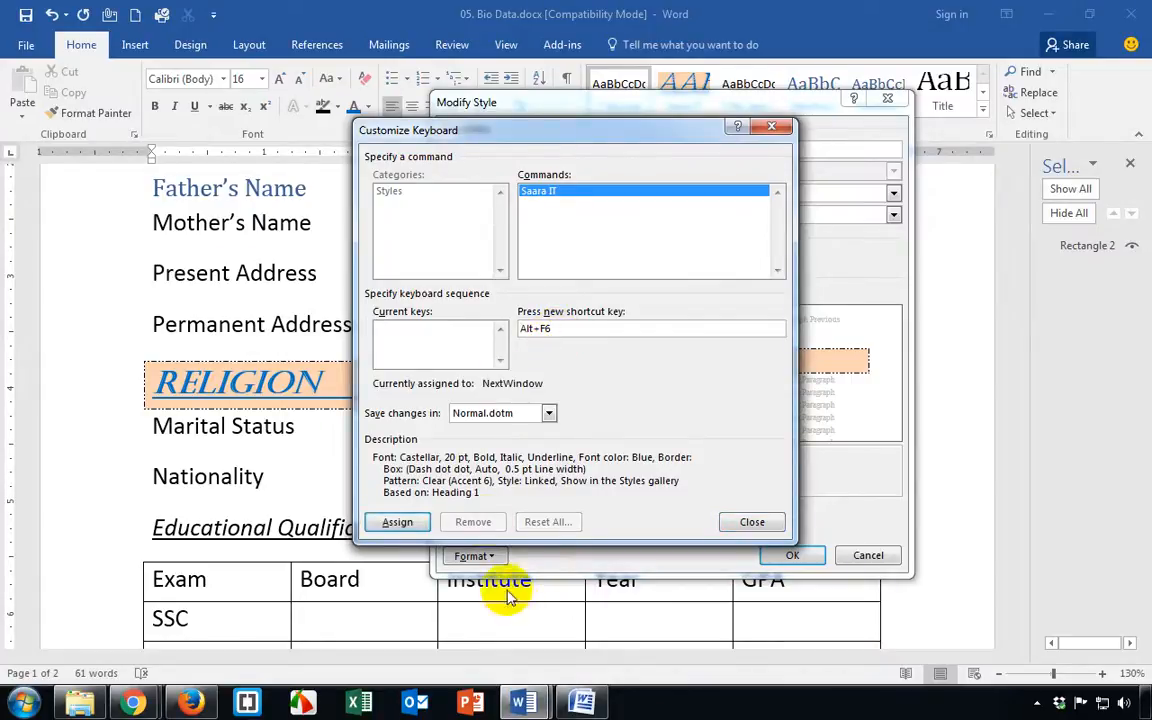
left_click(397, 523)
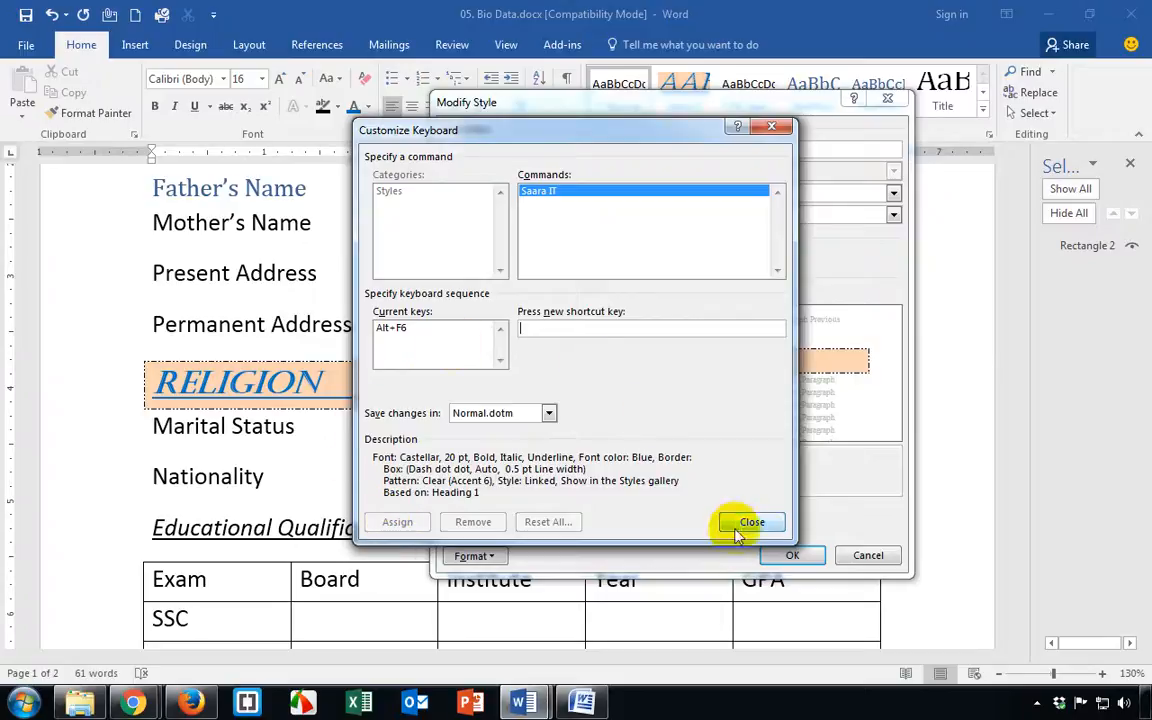
left_click(773, 528)
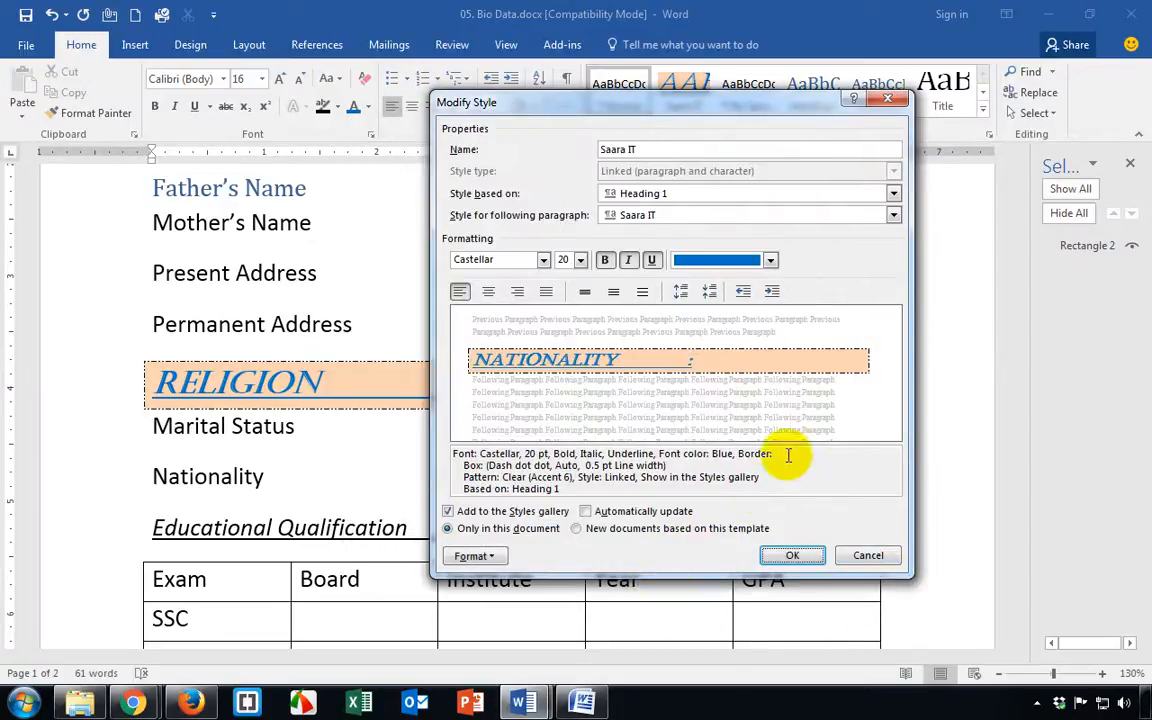
left_click(793, 556)
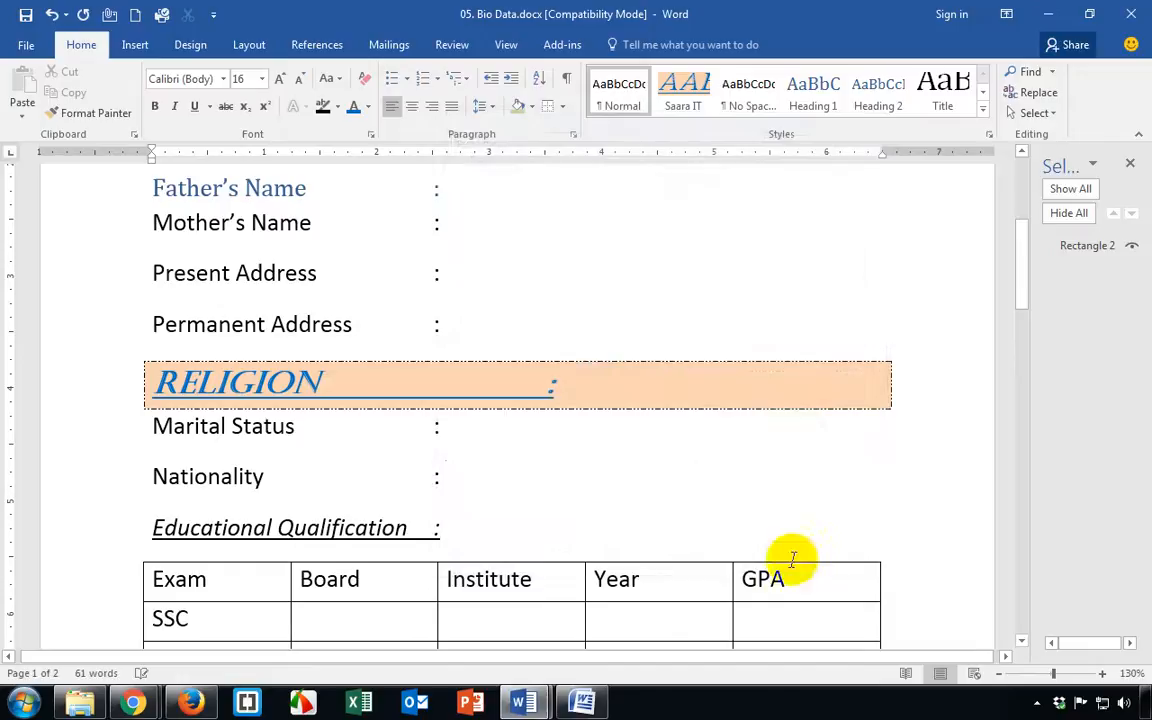
Apply the Saara IT style to the Computer Skill line
scroll(681, 478, "down", 7)
scroll(670, 503, "down", 2)
left_click(247, 297)
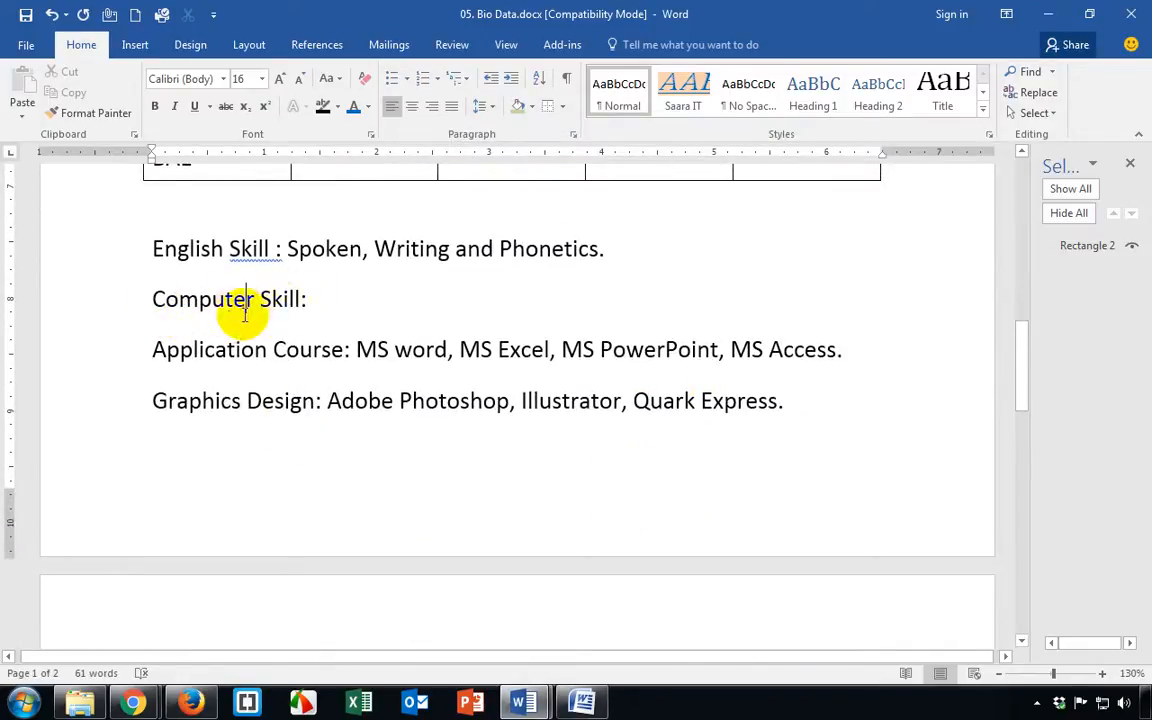
key("alt")
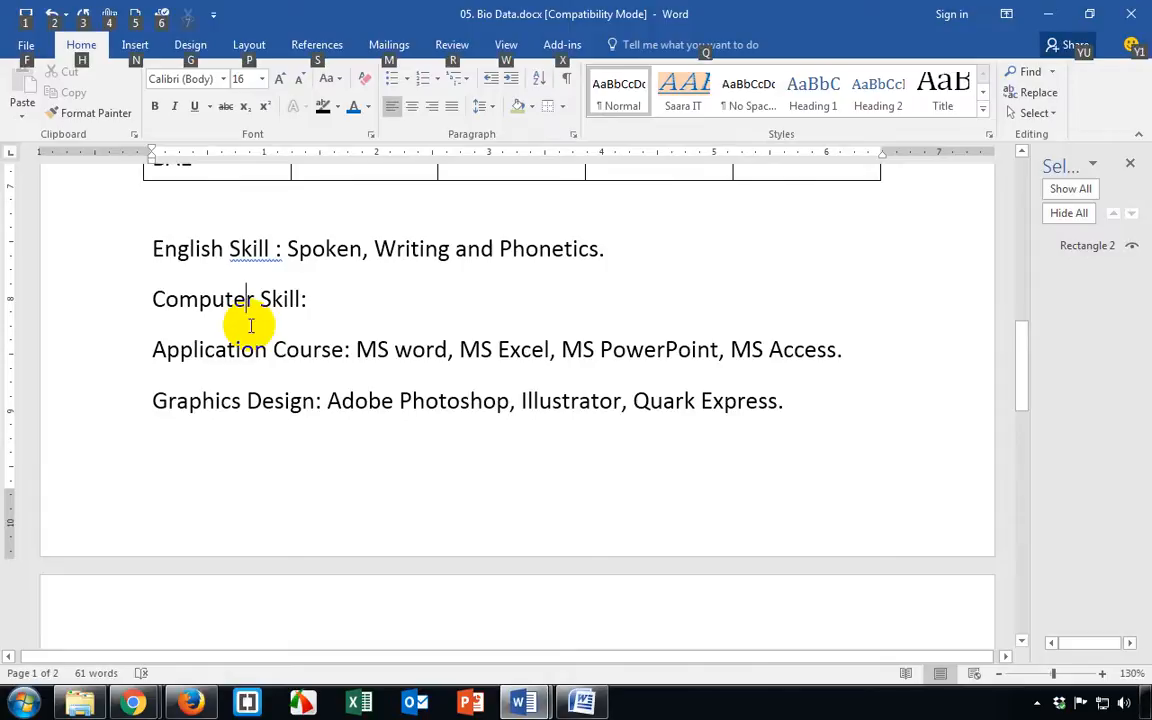
key("alt+s")
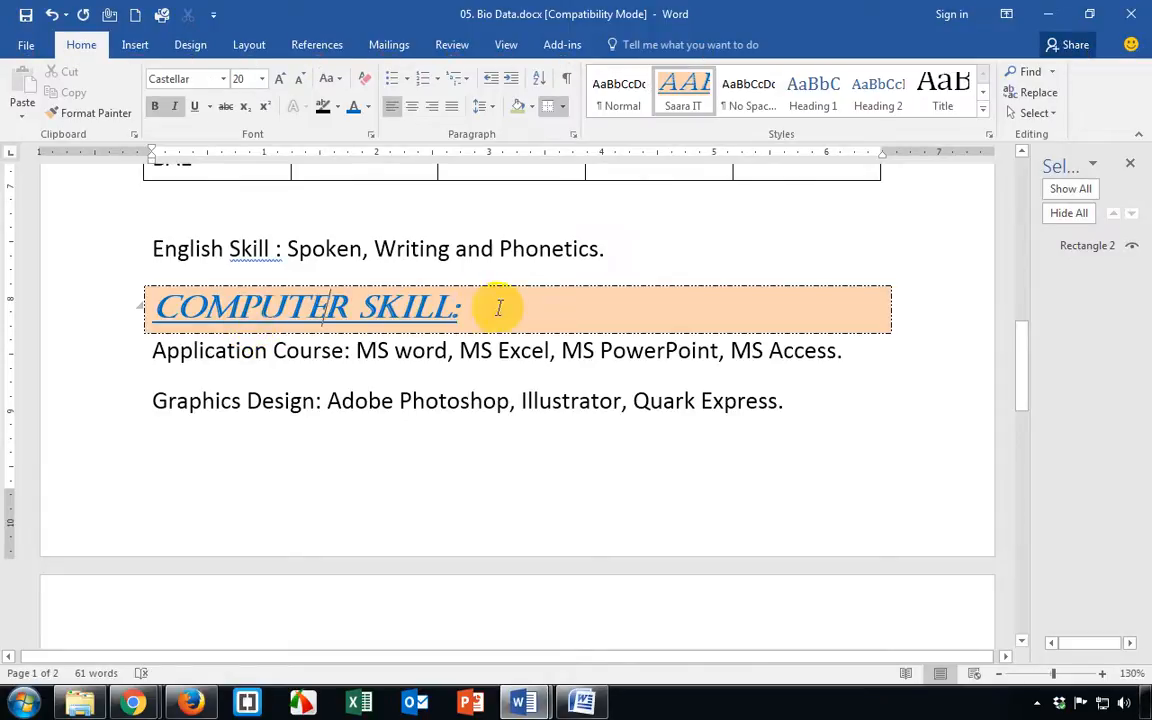
Apply the Saara IT style to the word Name on the second page
scroll(455, 450, "down", 5)
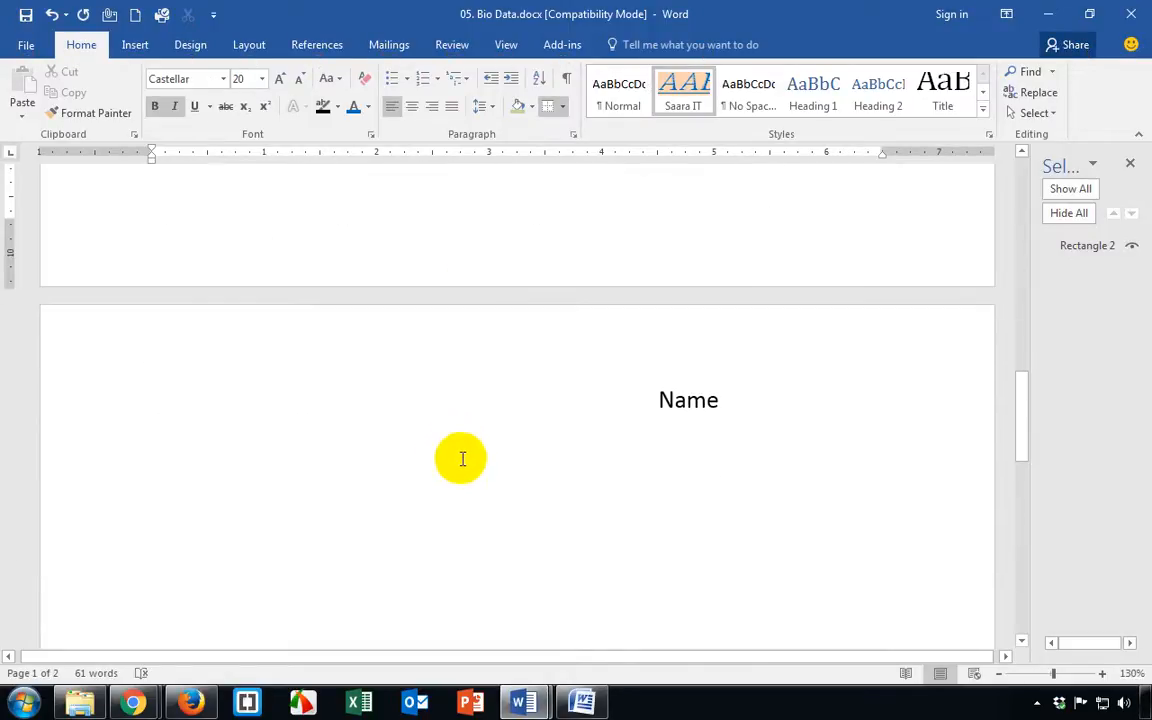
left_click(704, 405)
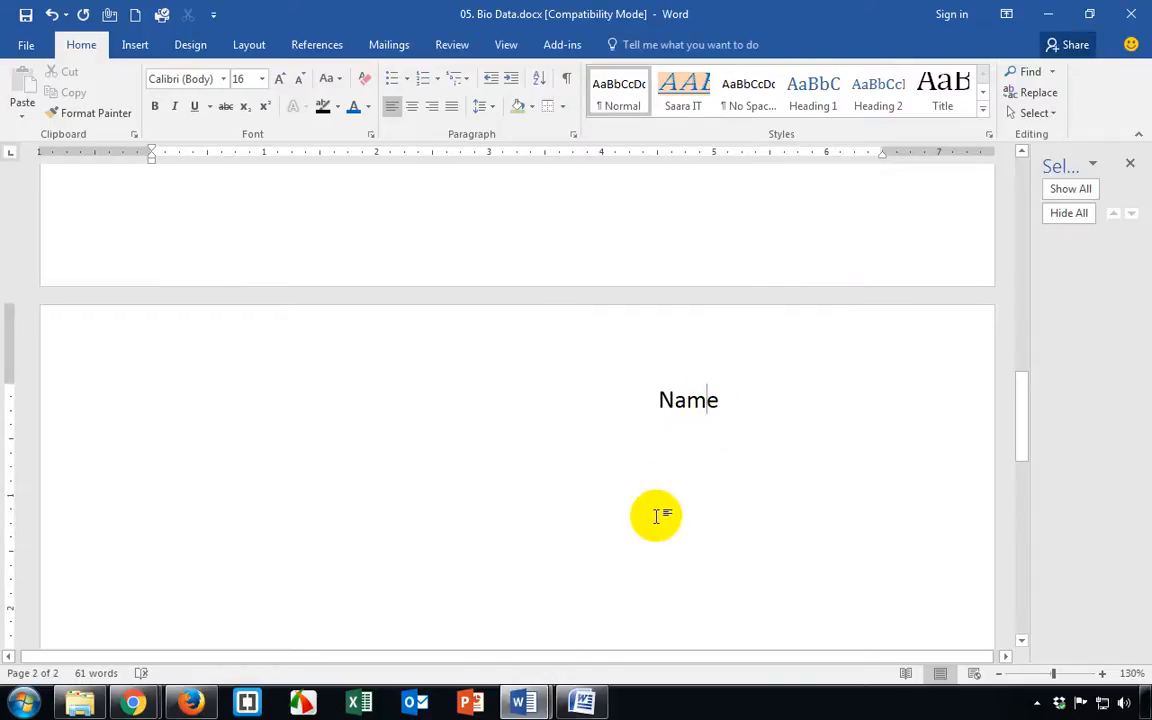
key("alt+s")
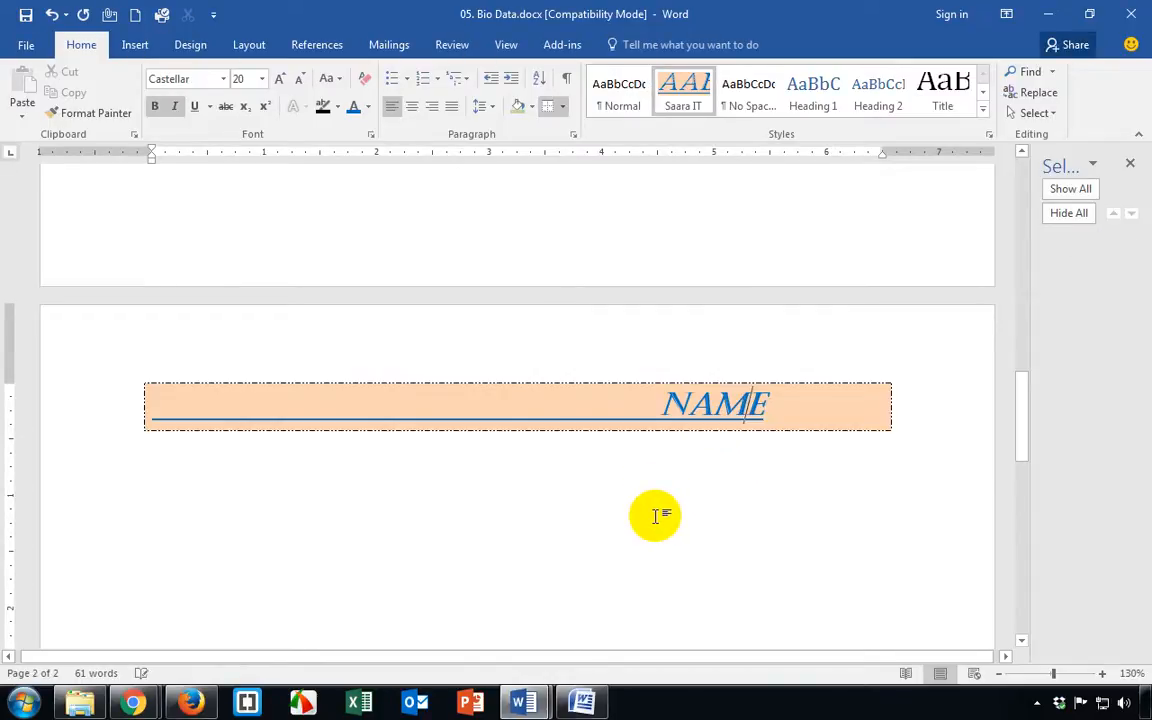
Clear the applied style and formatting from the Name line near the start of the first page
scroll(709, 418, "up", 12)
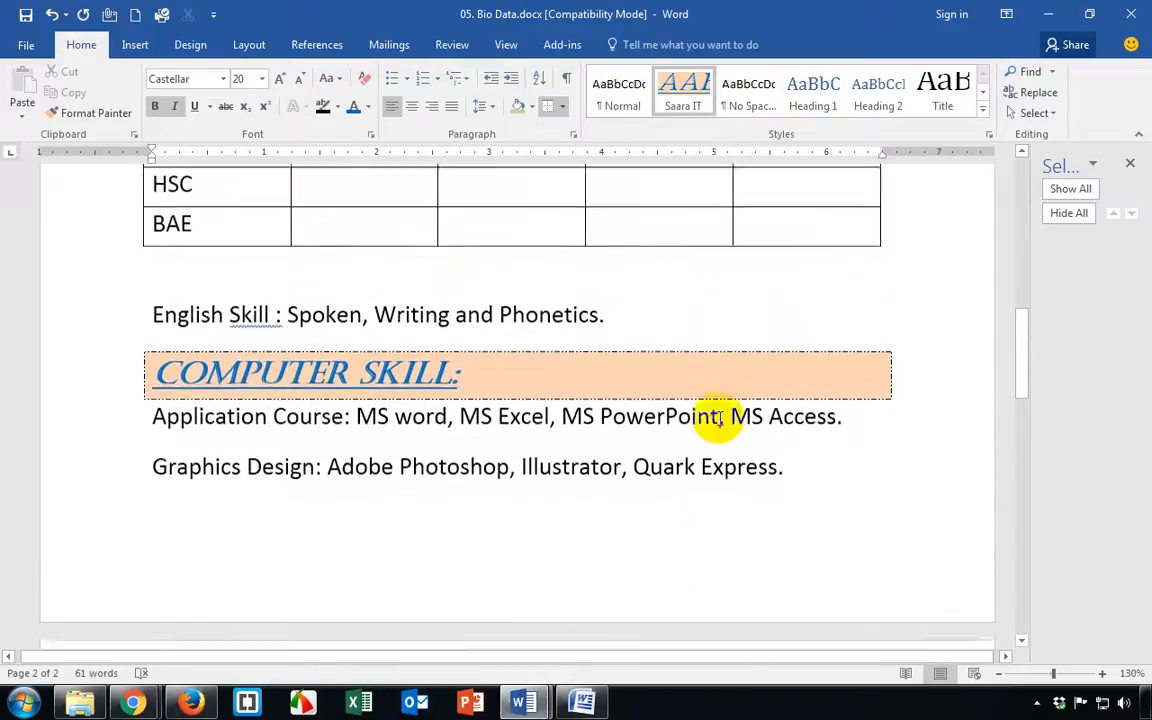
scroll(718, 418, "up", 5)
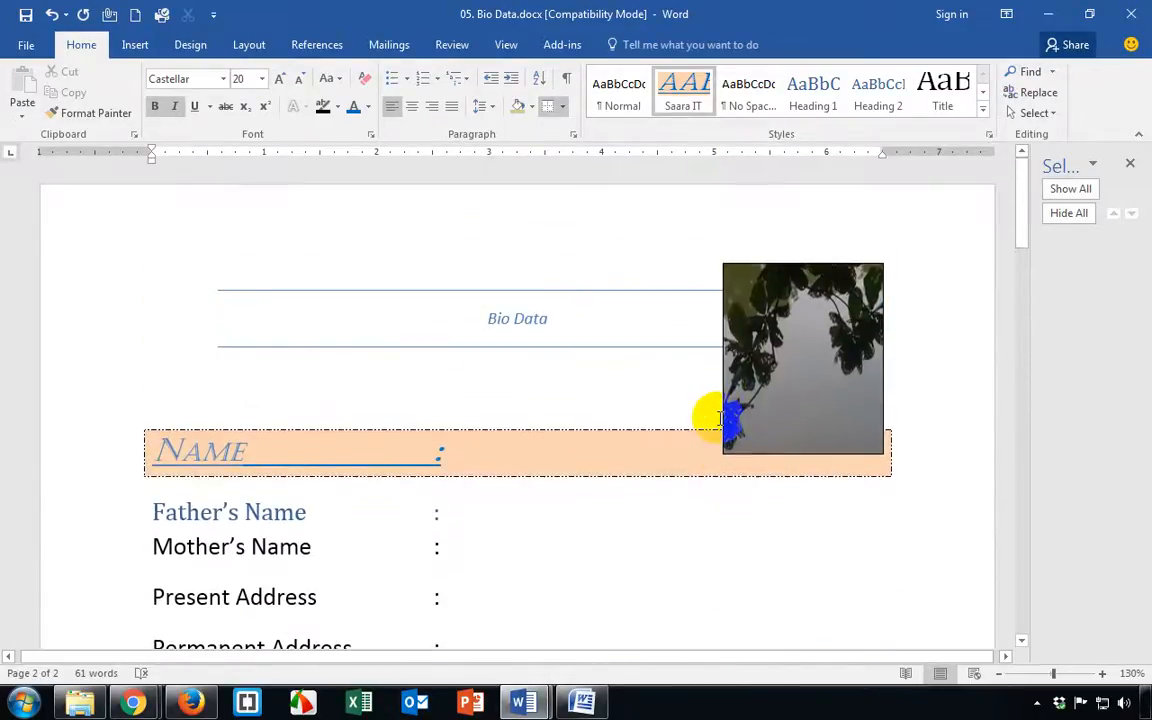
scroll(718, 418, "down", 4)
scroll(719, 418, "down", 3)
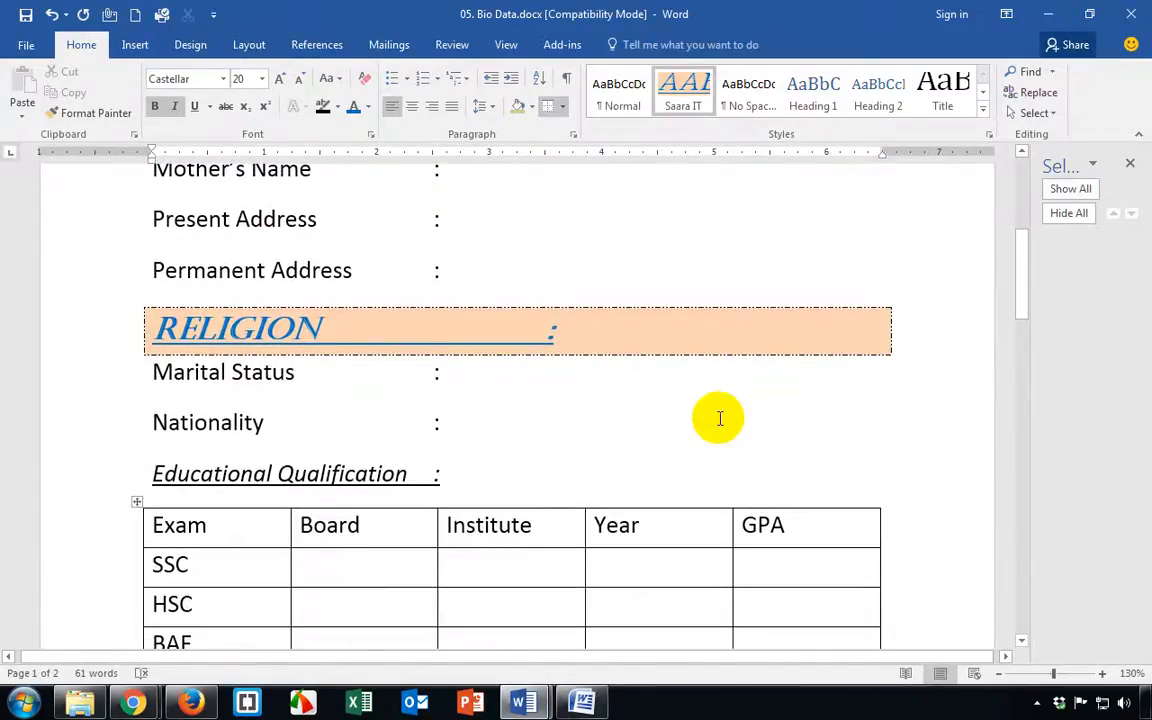
scroll(342, 489, "up", 4)
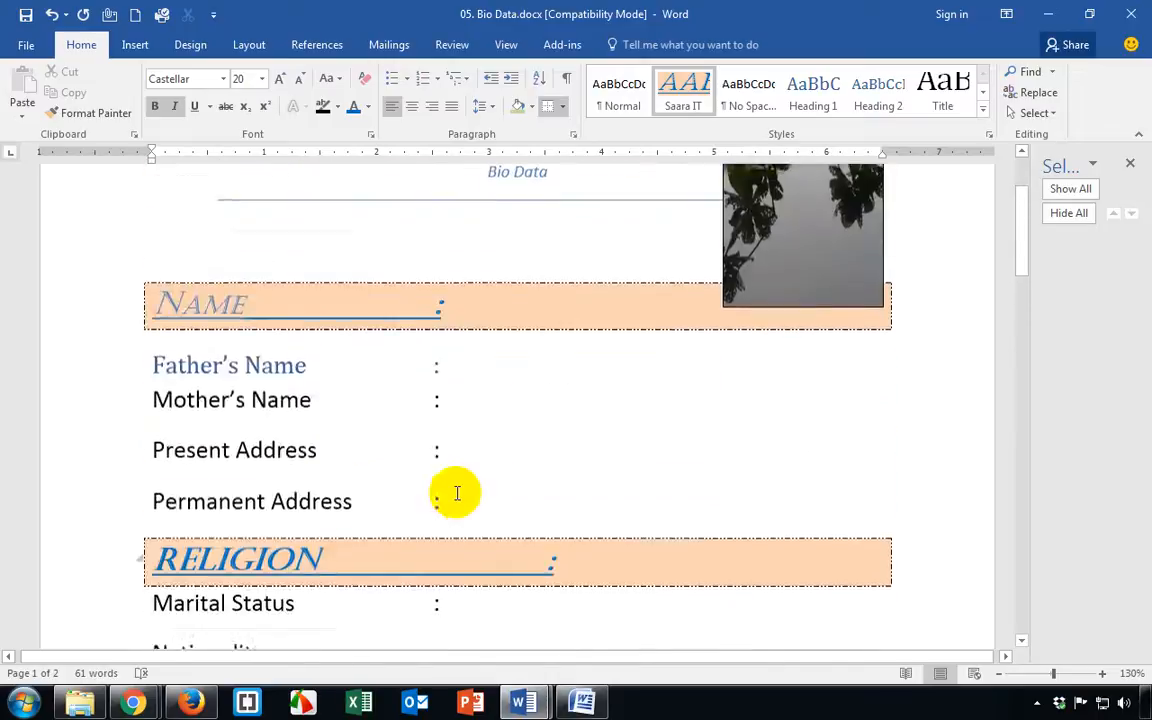
scroll(456, 493, "up", 3)
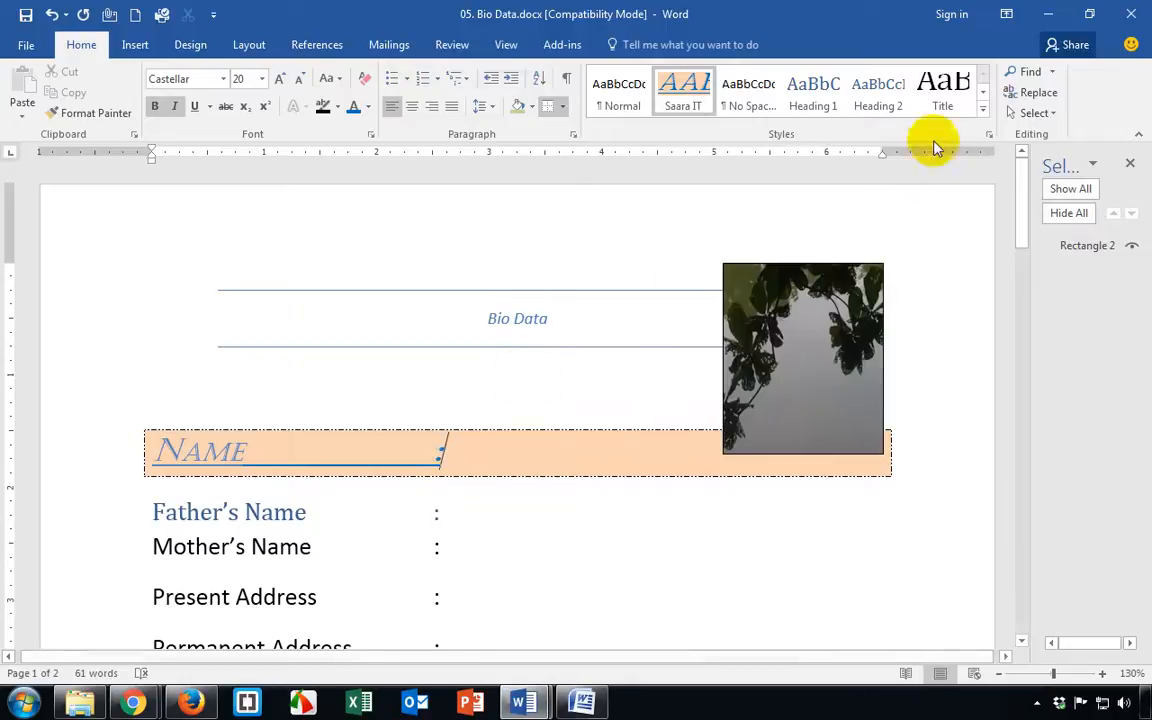
left_click(984, 112)
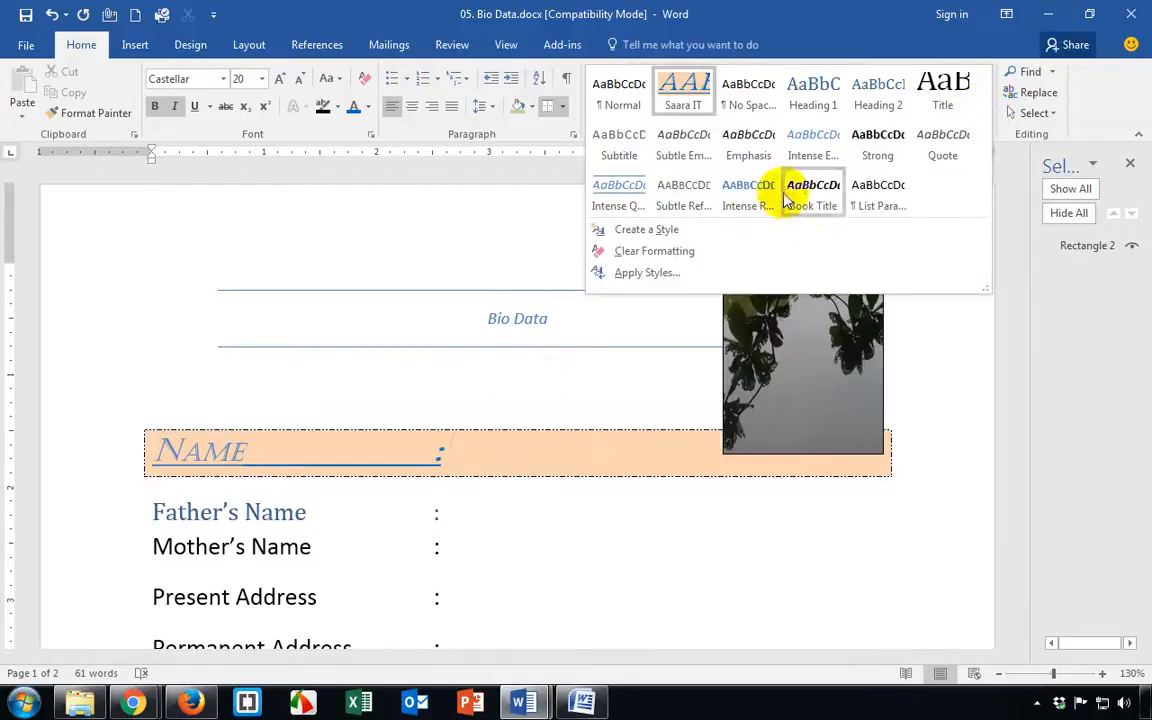
left_click(661, 255)
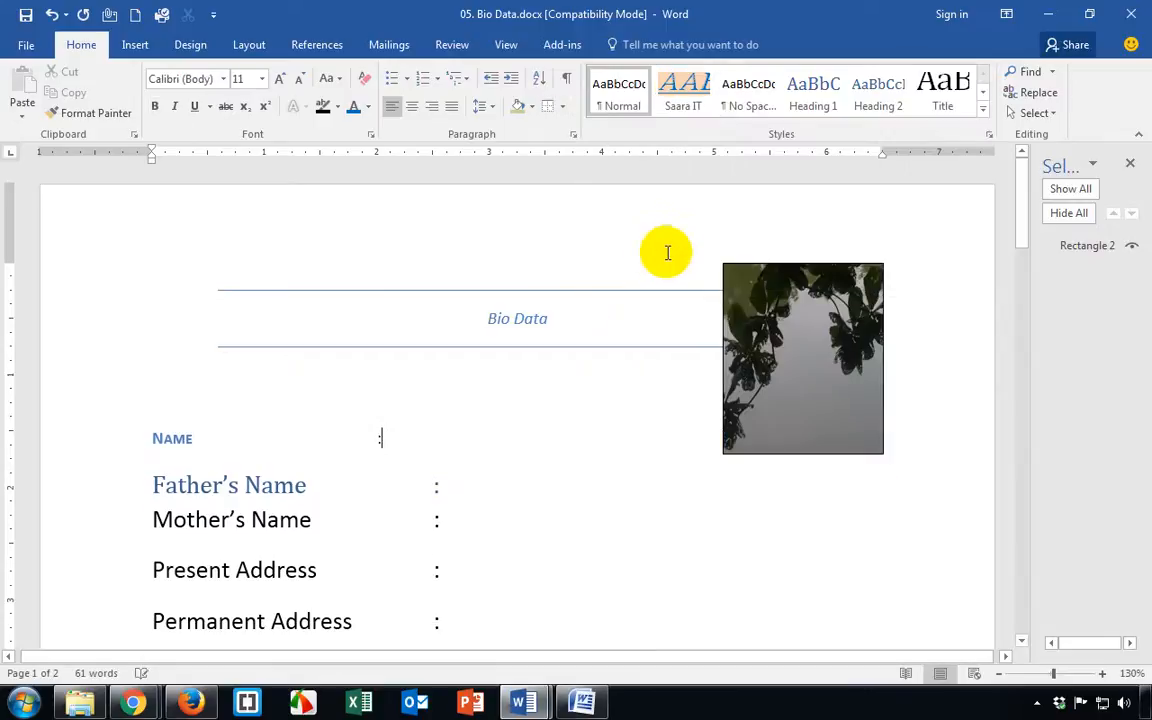
Clear the formatting of the Bio Data title so it returns to the Normal style
left_click(549, 322)
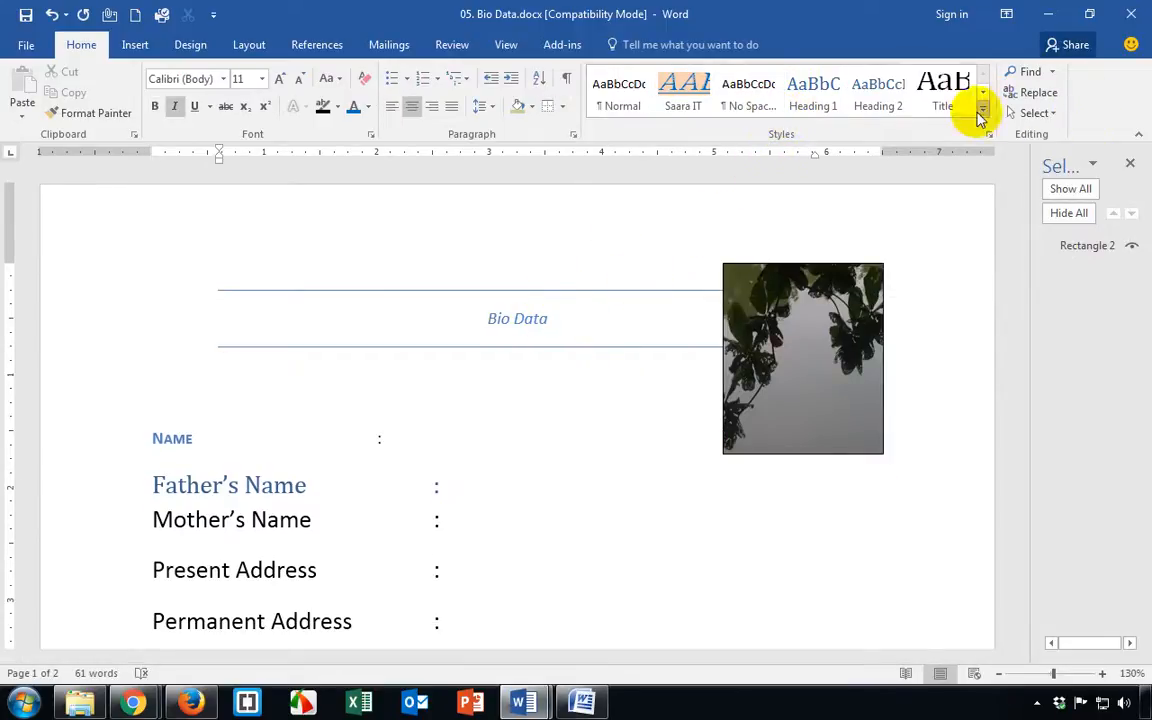
left_click(983, 110)
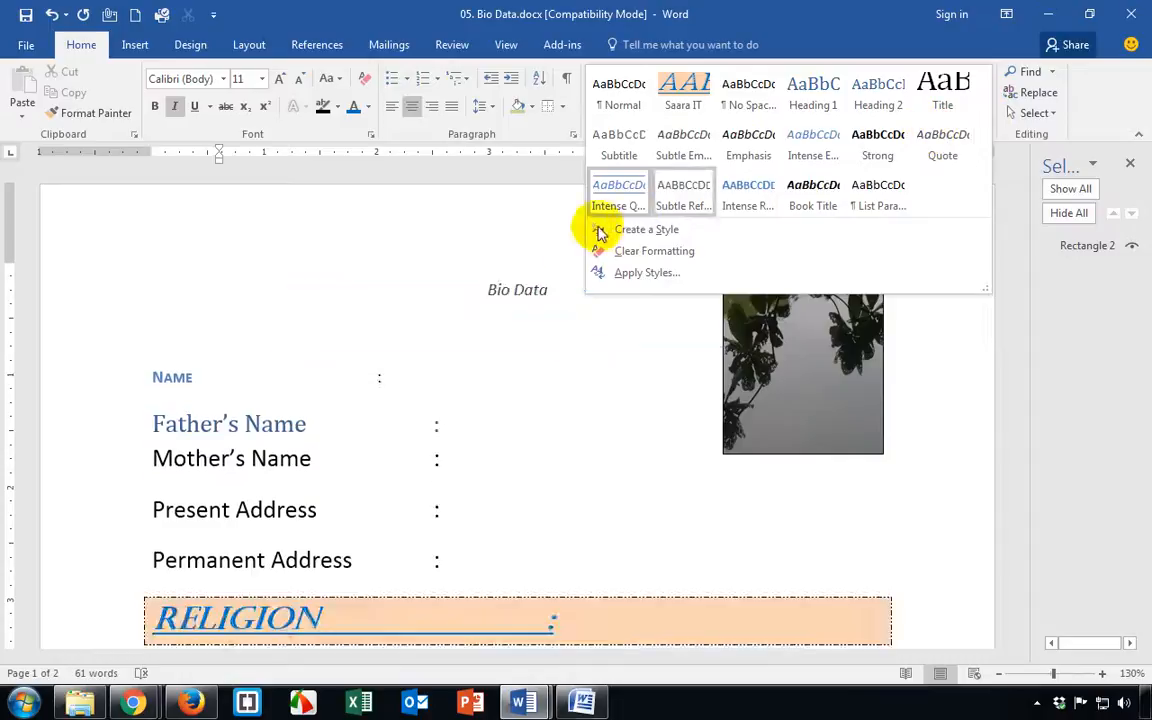
left_click(675, 252)
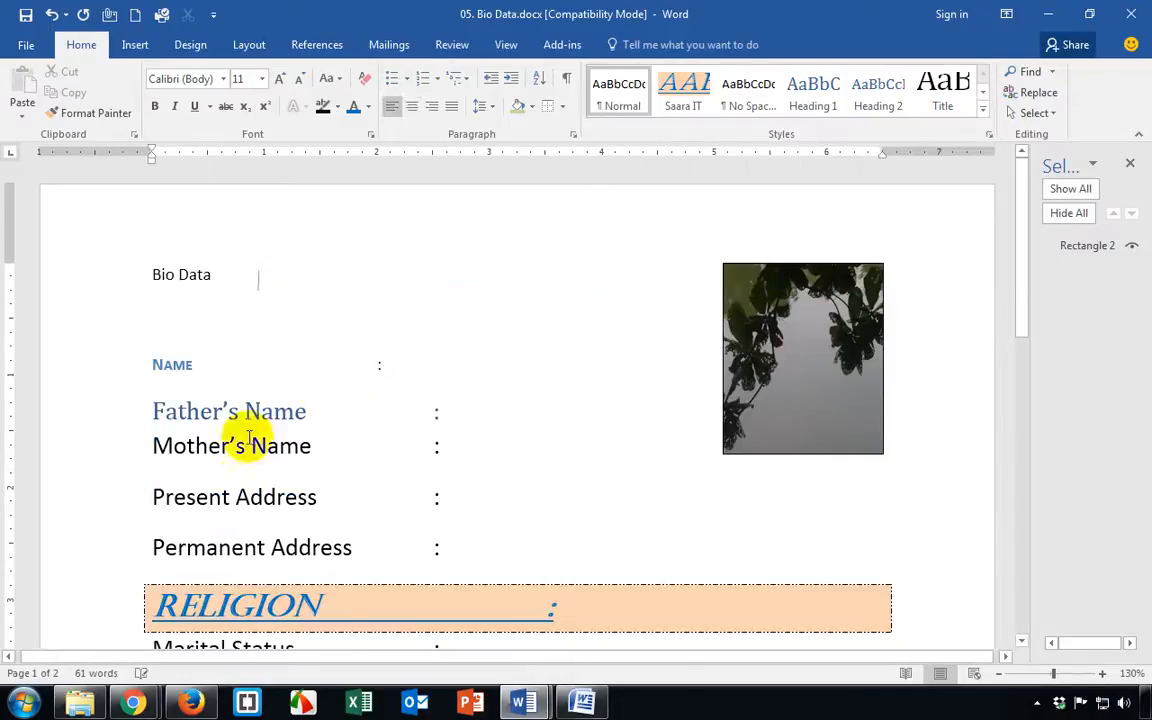
Clear the Saara IT formatting from the Religion line
scroll(385, 578, "down", 2)
left_click(438, 500)
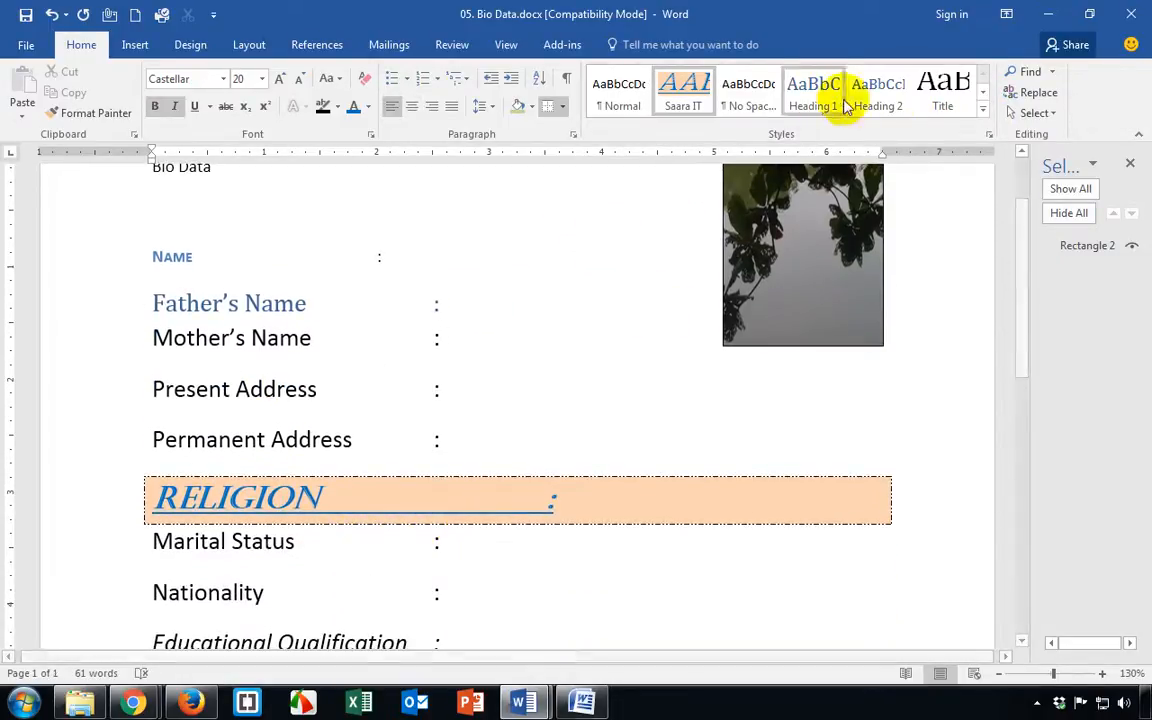
left_click(983, 110)
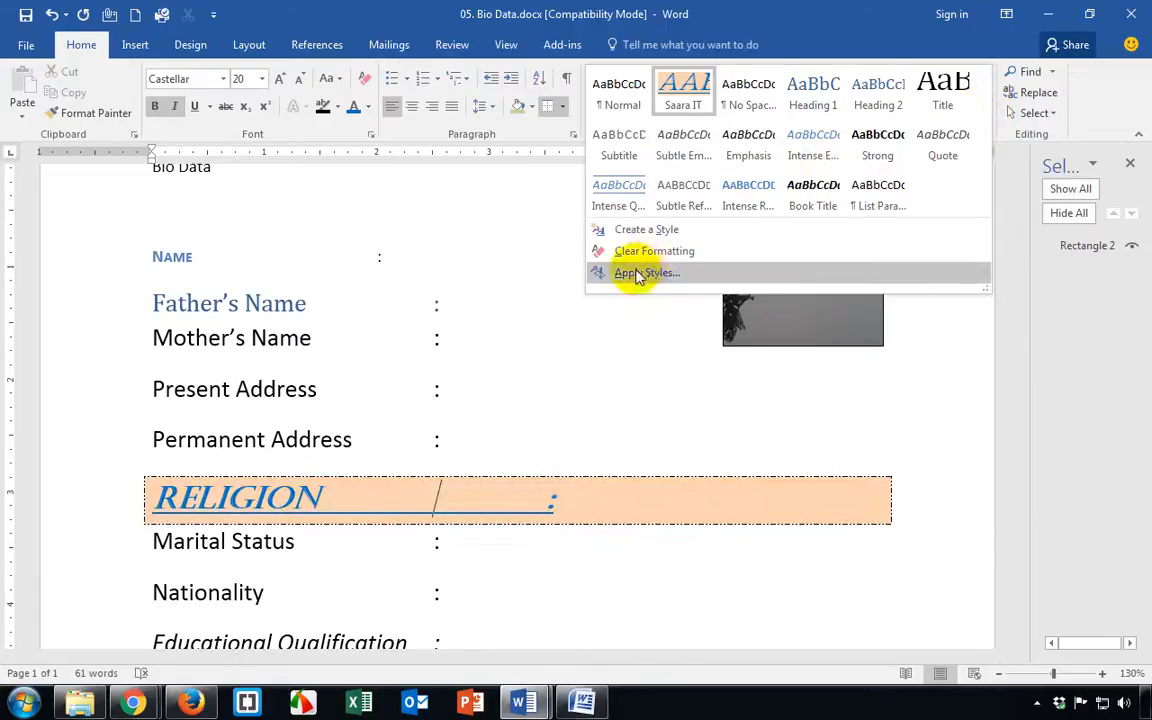
left_click(660, 251)
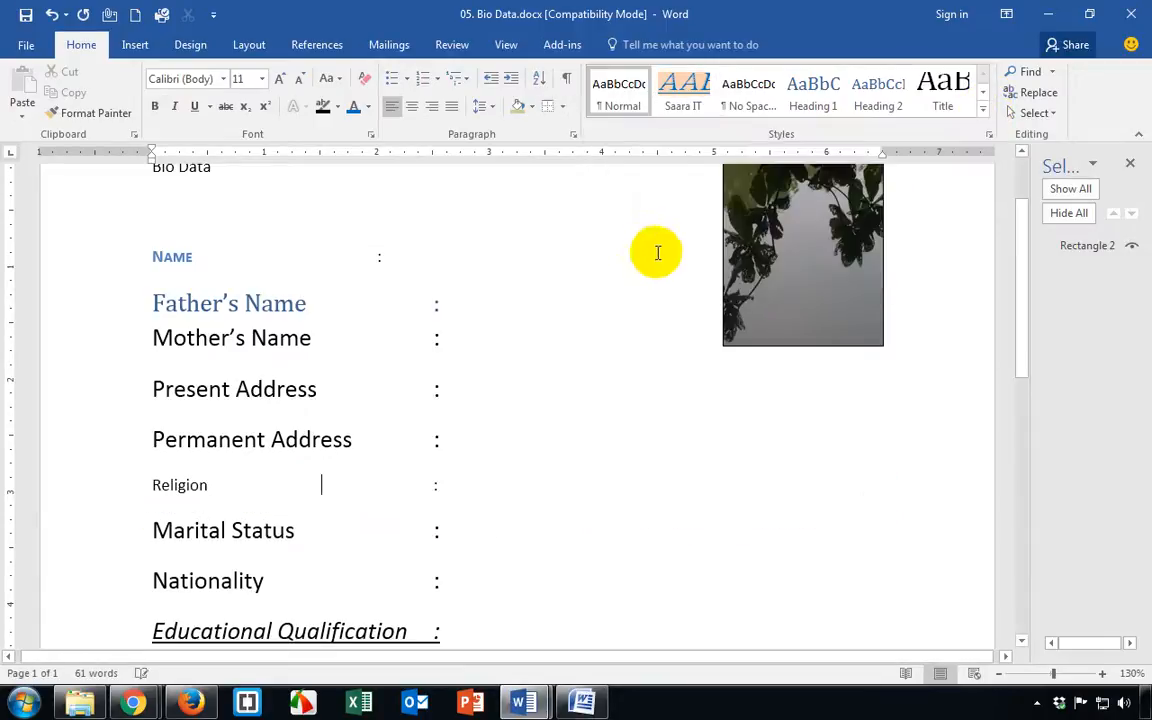
Review the available styles and style commands for the Computer Skill line without applying any
scroll(218, 563, "down", 2)
scroll(221, 566, "down", 5)
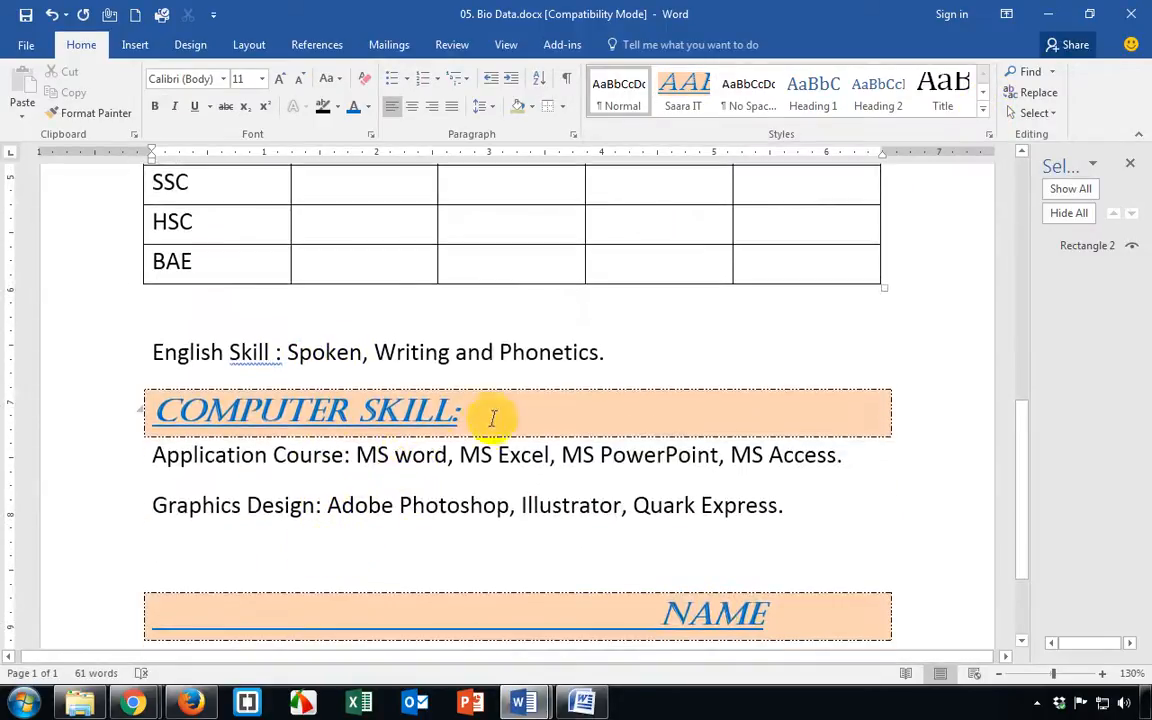
left_click(488, 414)
left_click(983, 108)
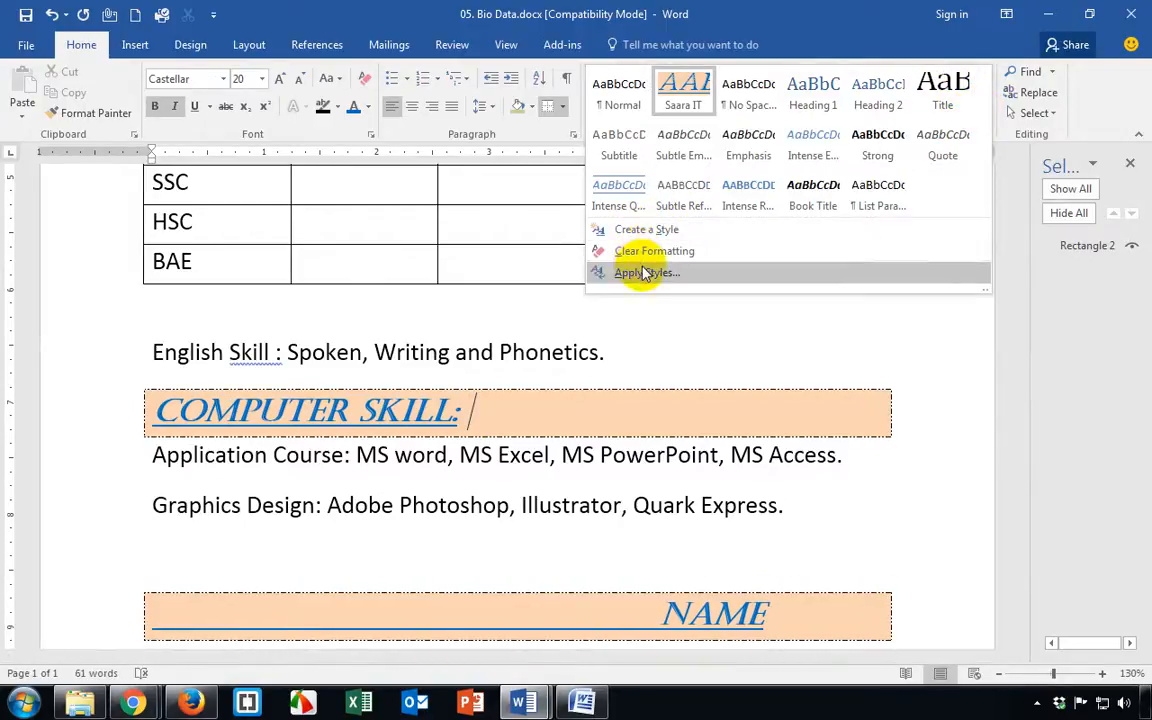
left_click(686, 230)
left_click(556, 234)
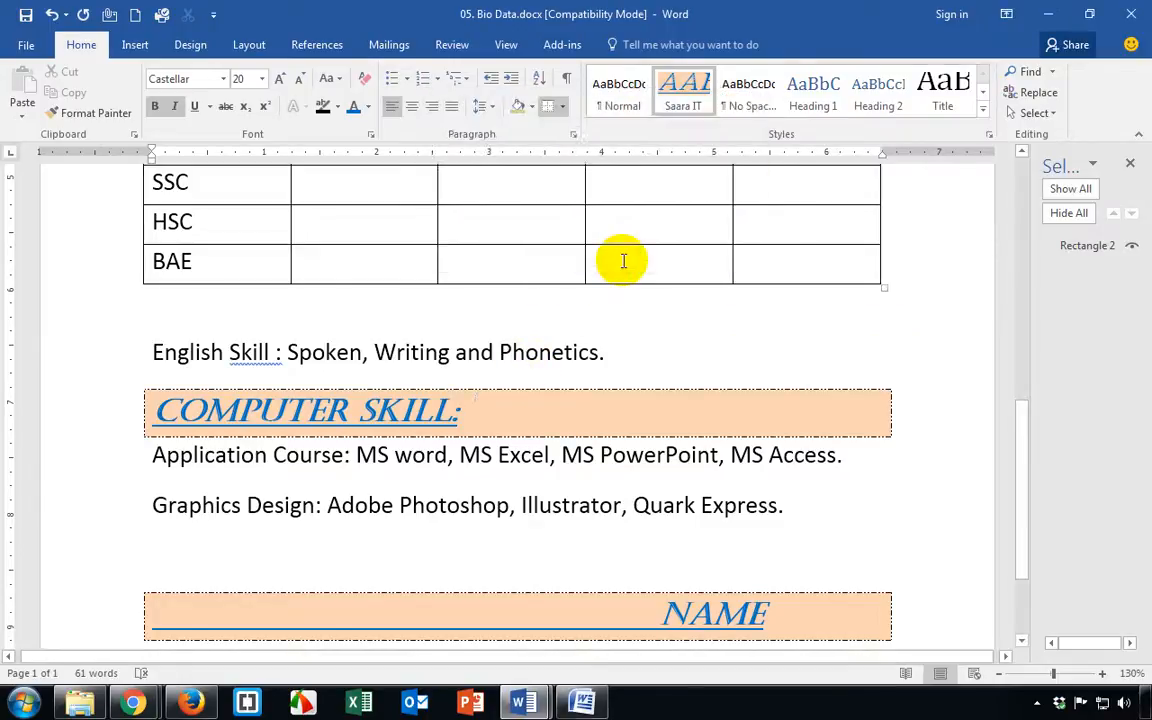
scroll(574, 414, "up", 10)
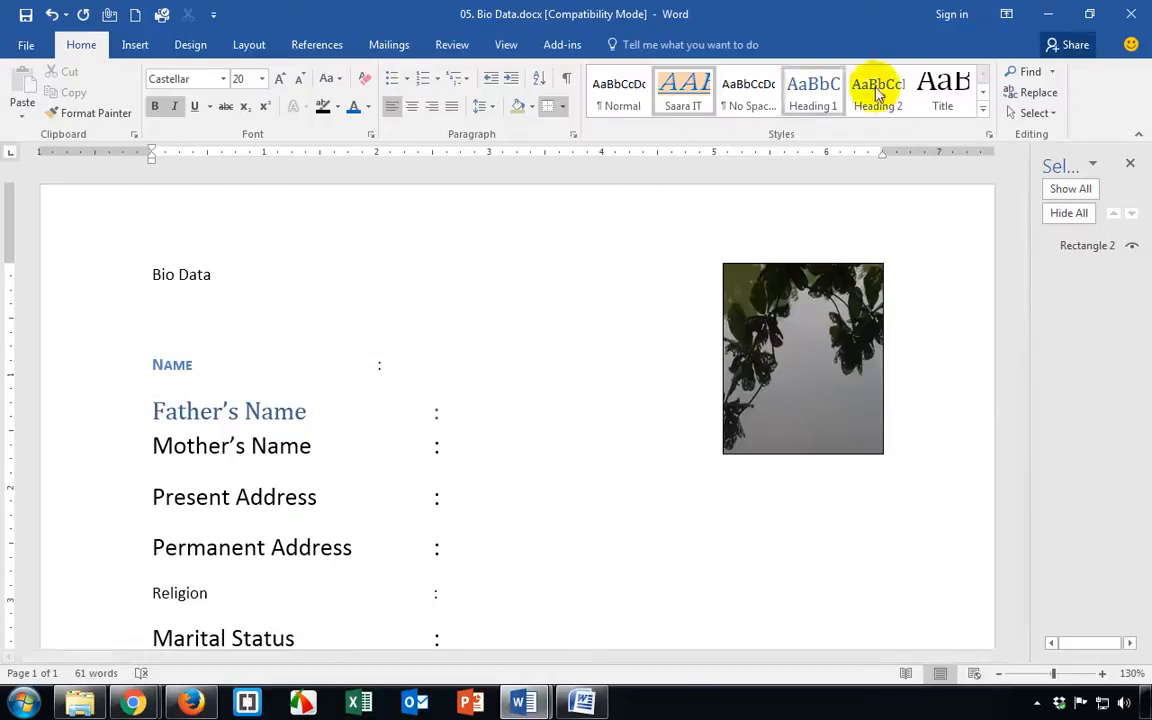
left_click(983, 117)
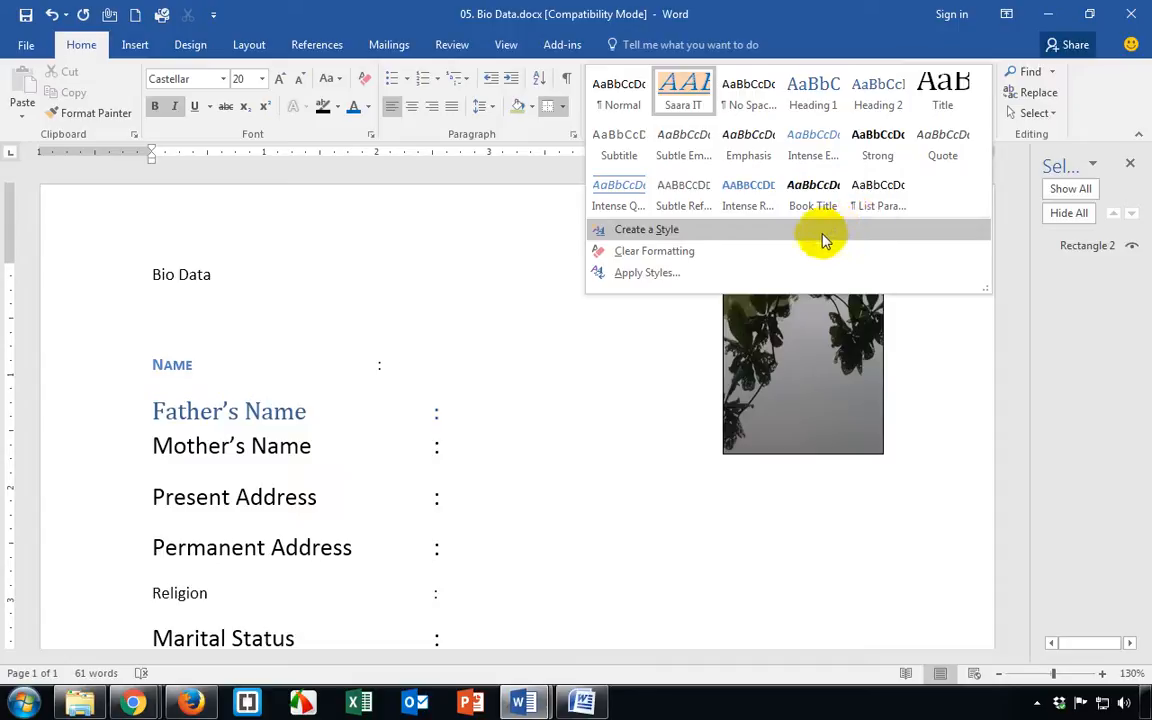
left_click(321, 494)
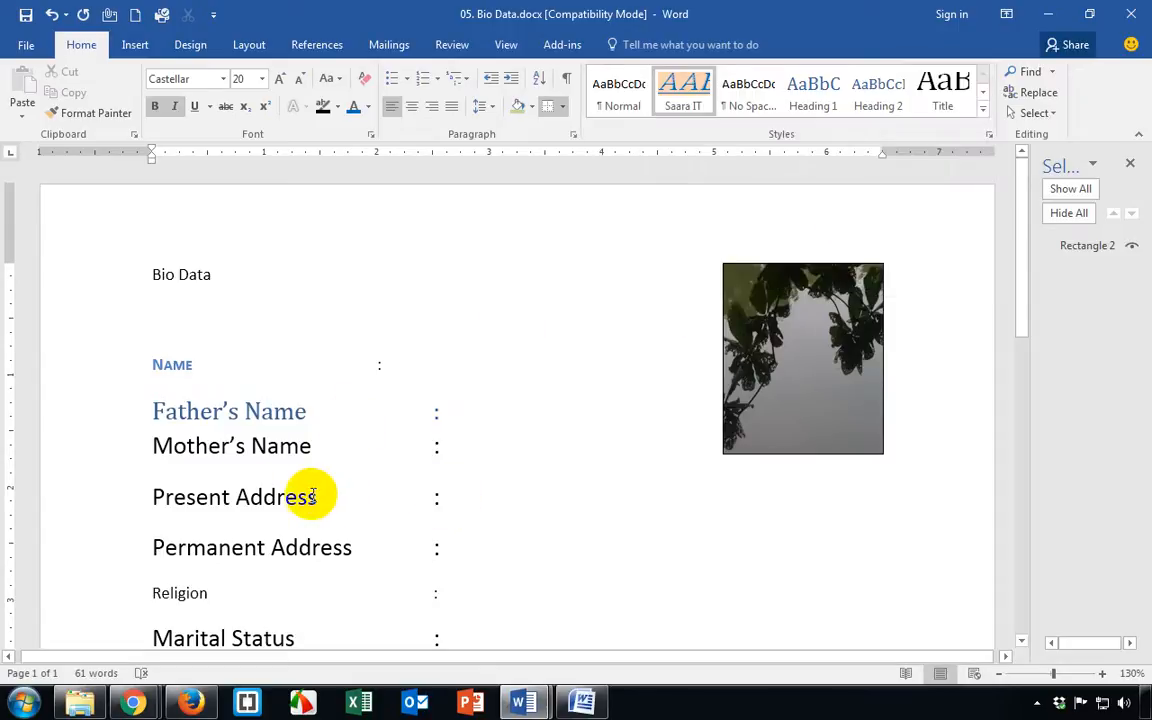
scroll(373, 531, "down", 10)
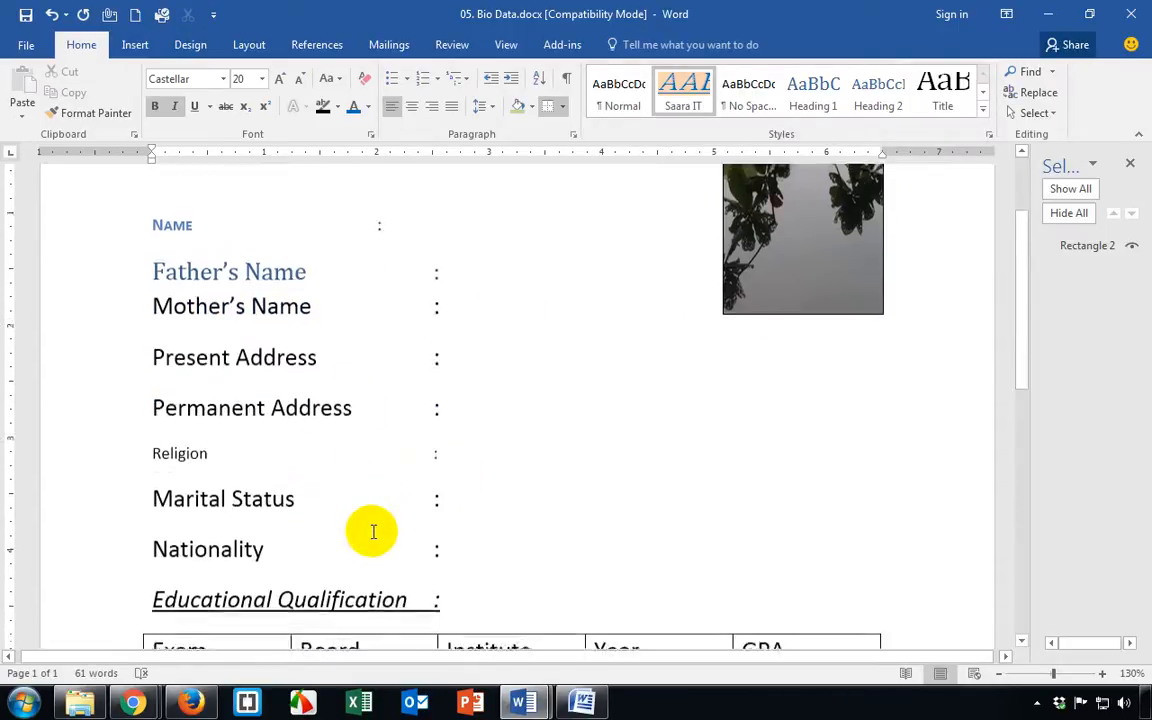
scroll(373, 531, "down", 1)
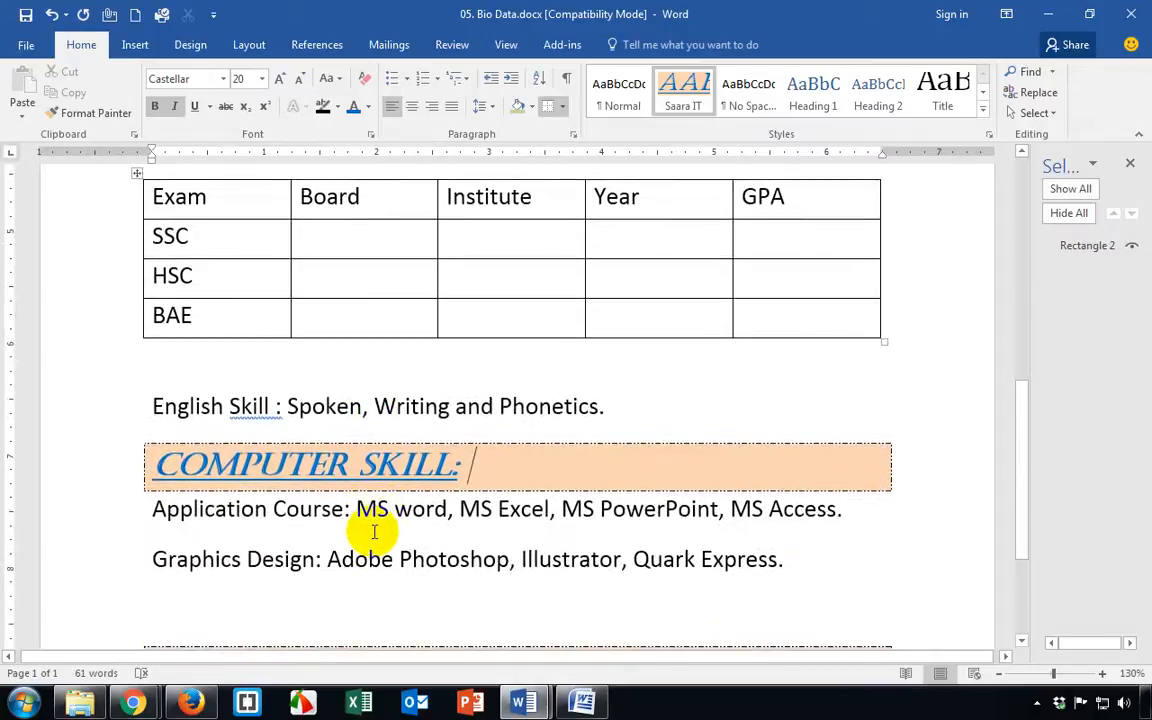
scroll(373, 531, "down", 4)
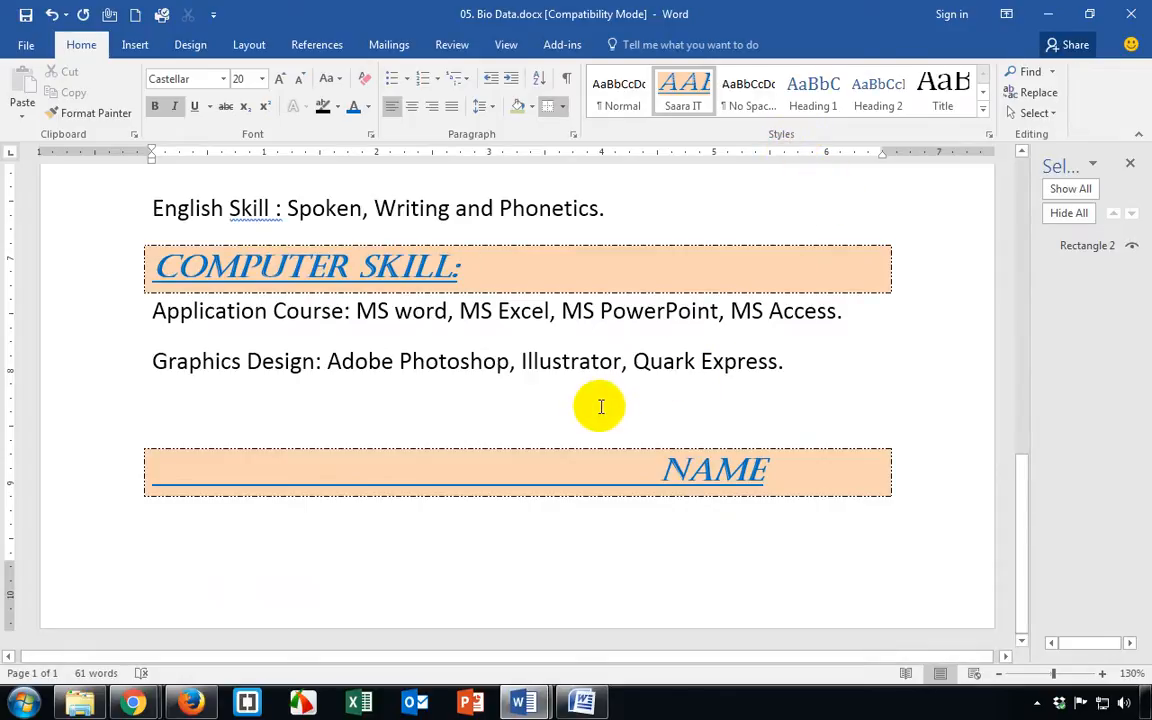
scroll(601, 406, "up", 6)
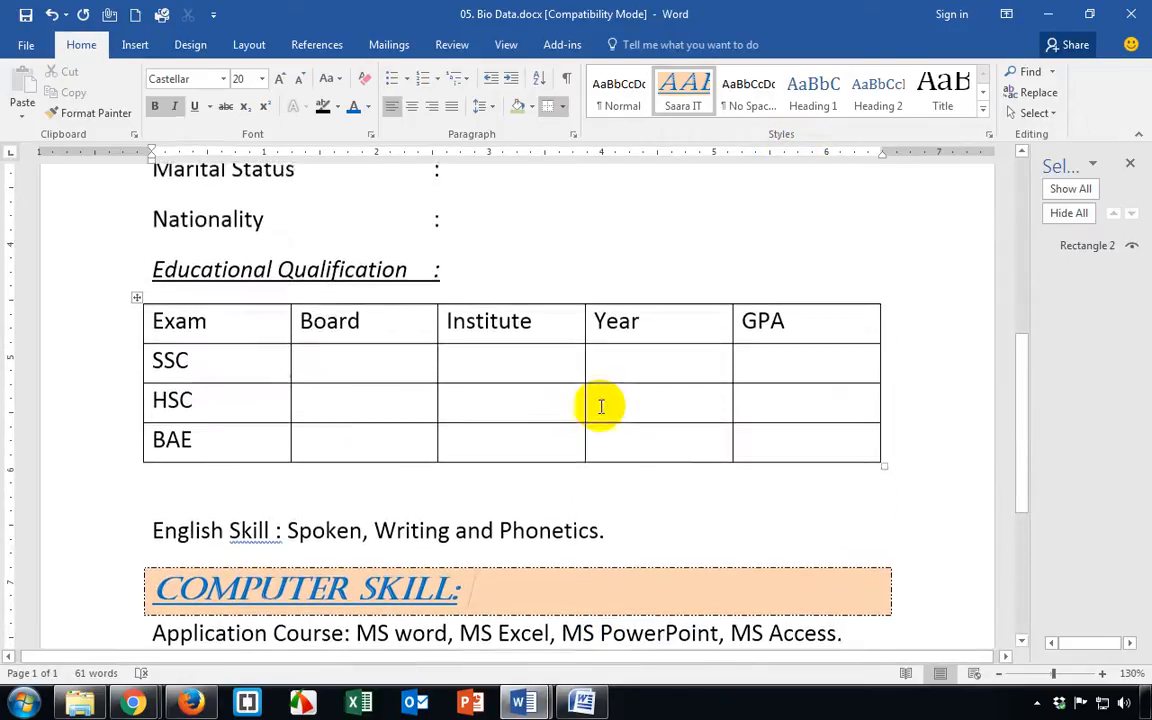